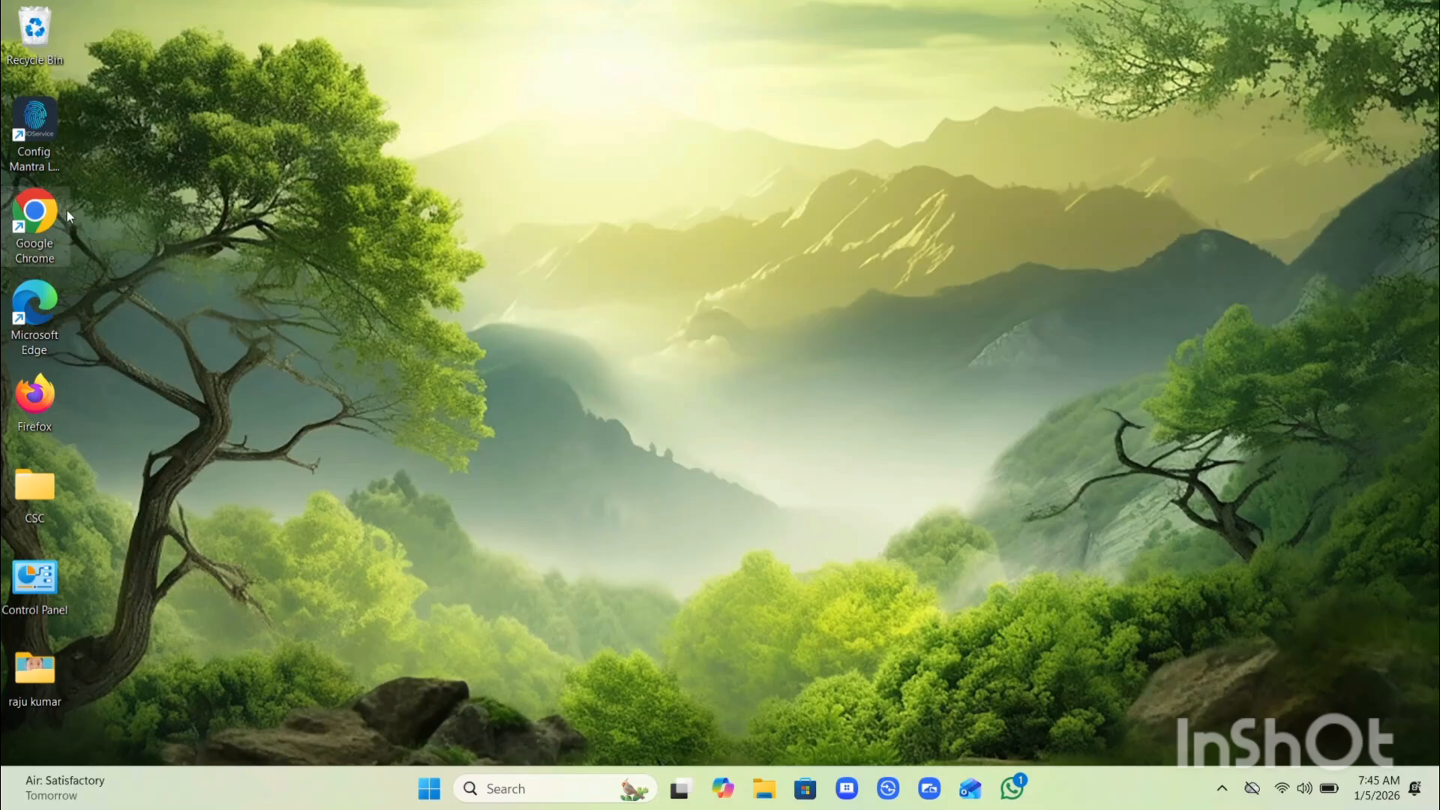
Launch Chrome and run a Google search for 'rtps'.
double_click(32, 213)
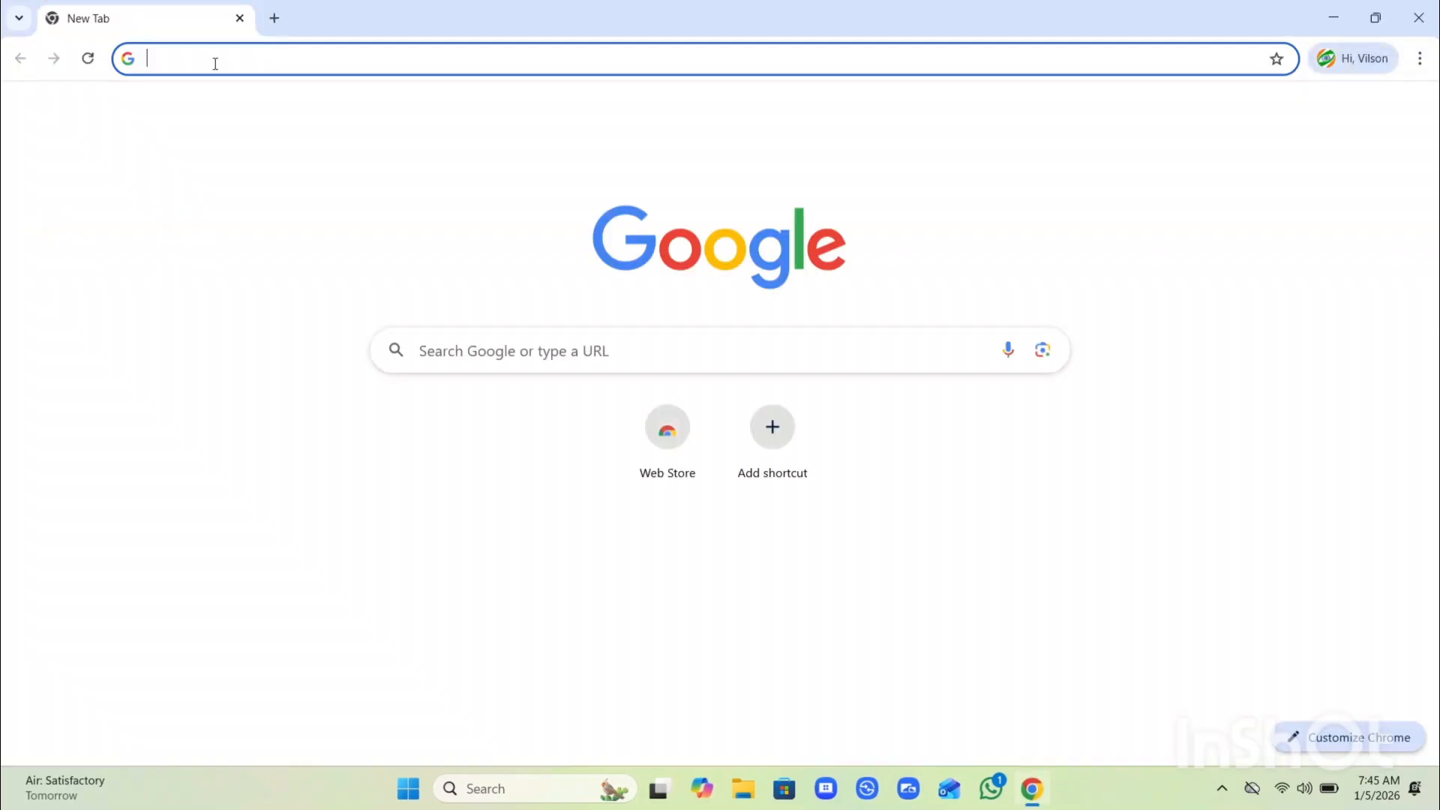
left_click(215, 62)
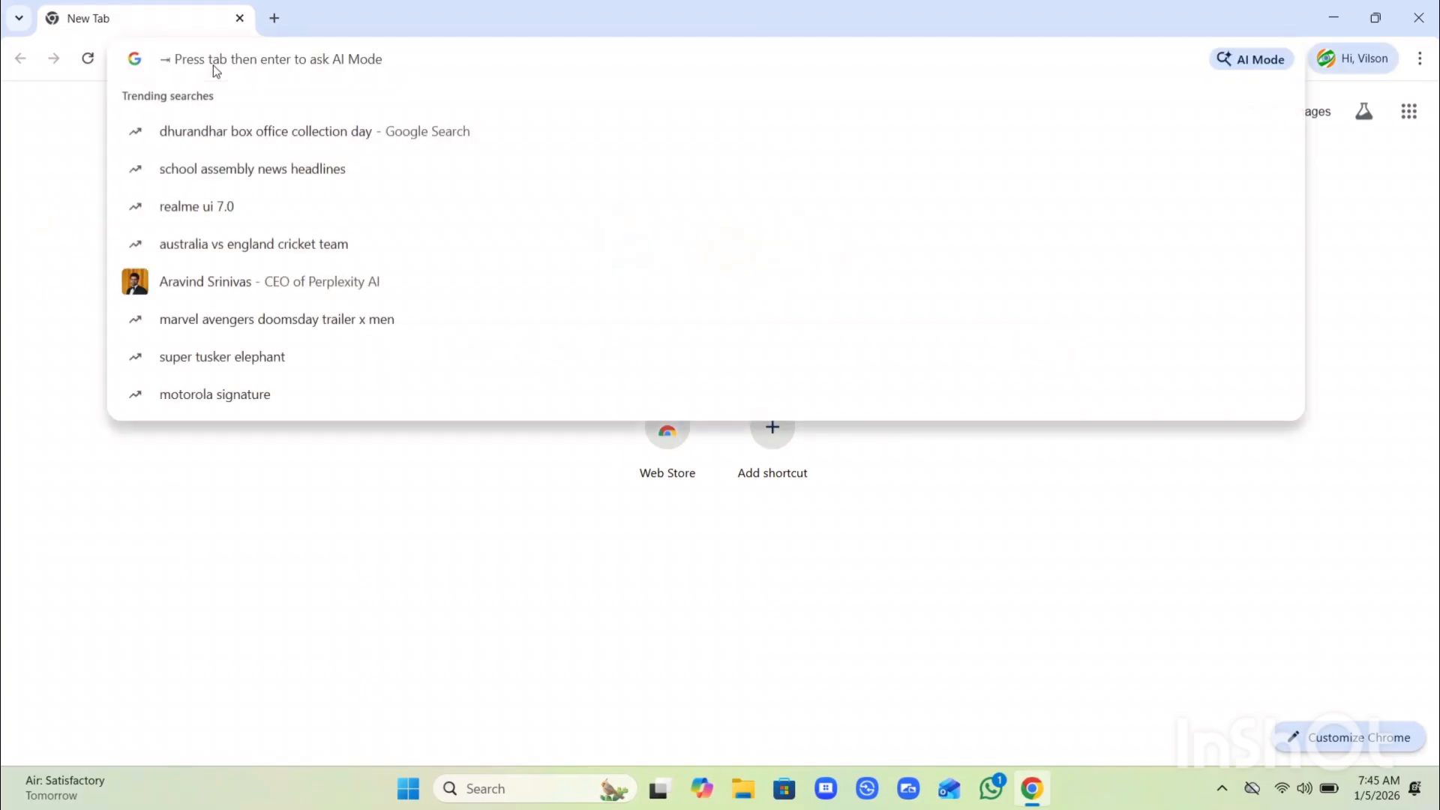
type("rtps")
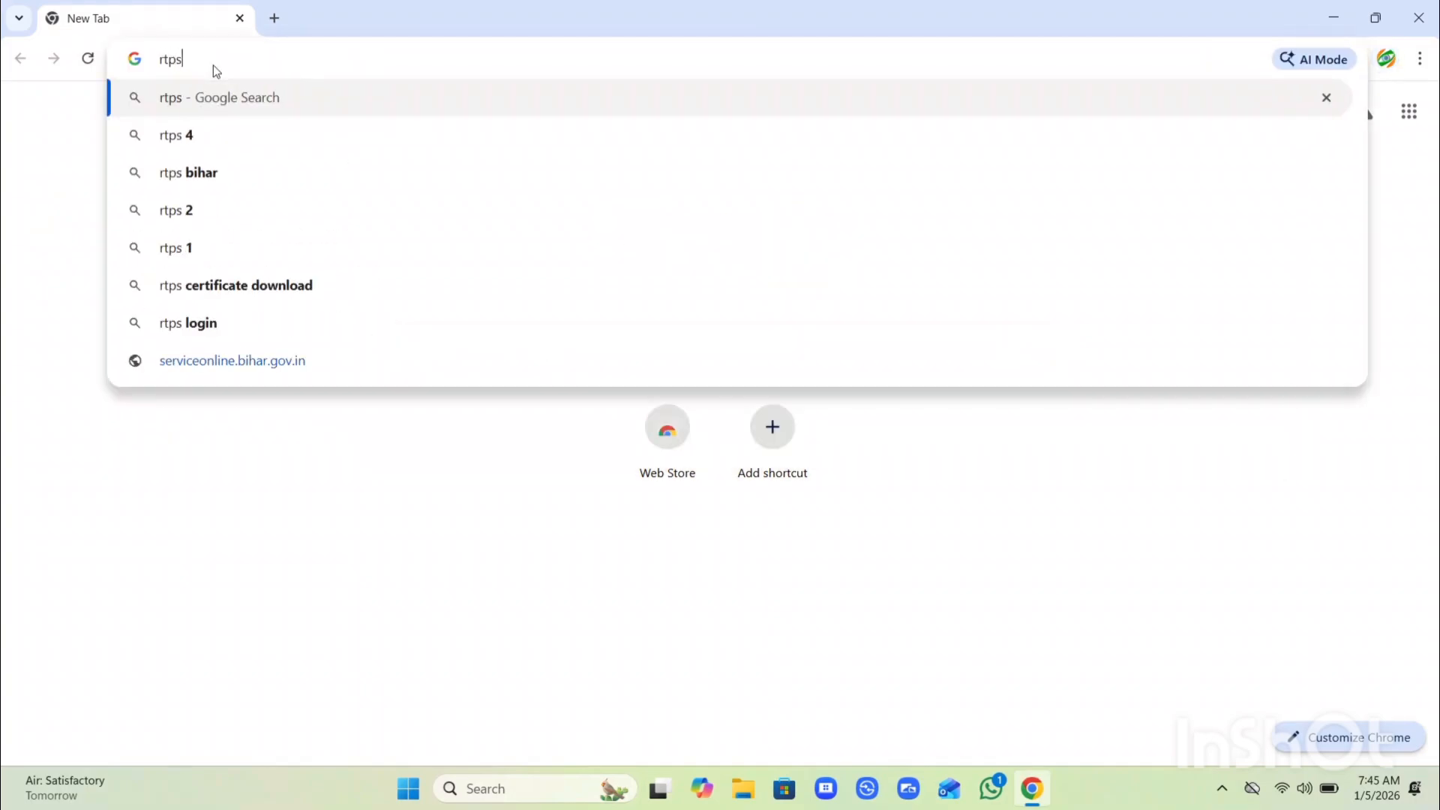
key("Return")
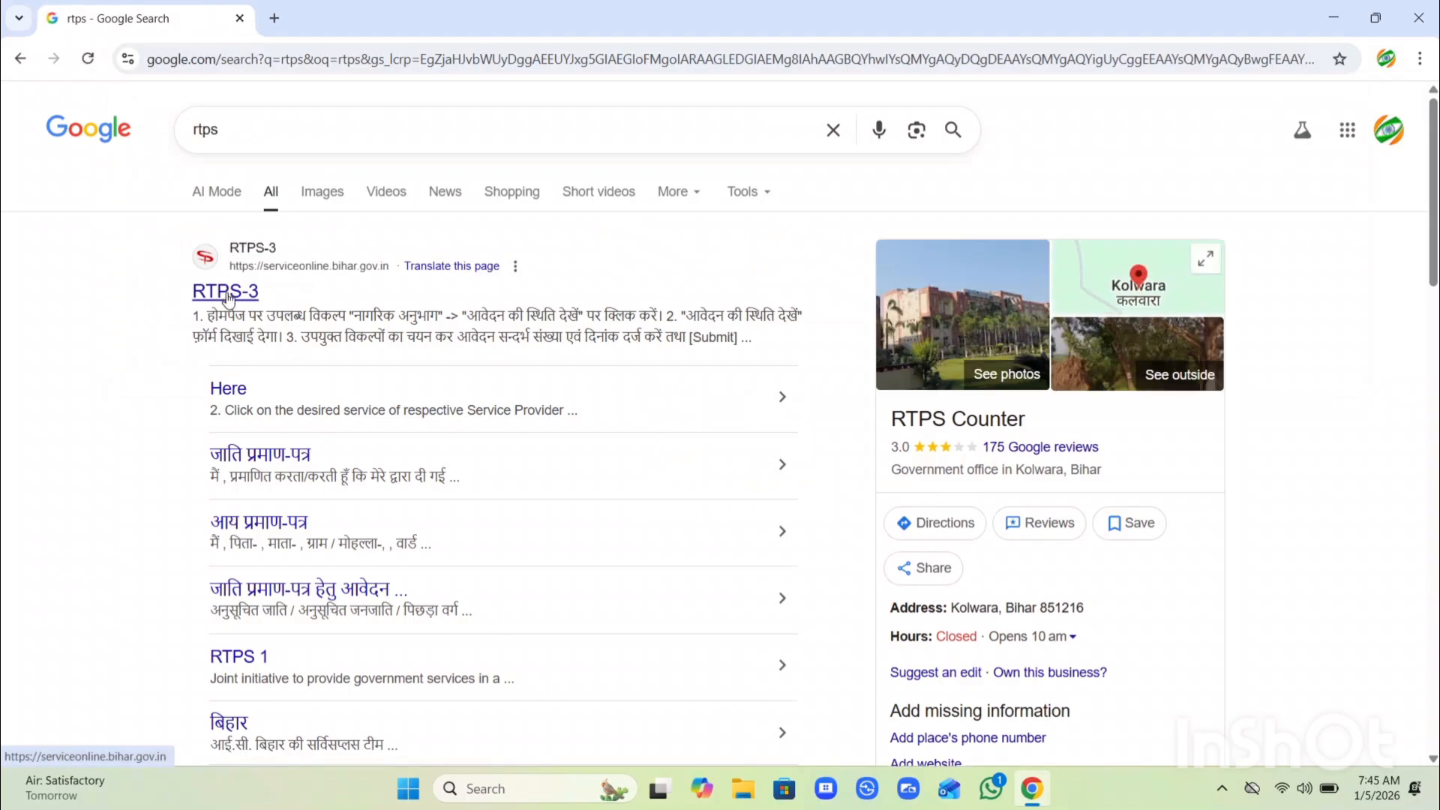
Open the RTPS-3 portal and expand सामान्य प्रशासन विभाग, then आय प्रमाण-पत्र का निर्गमन.
left_click(228, 293)
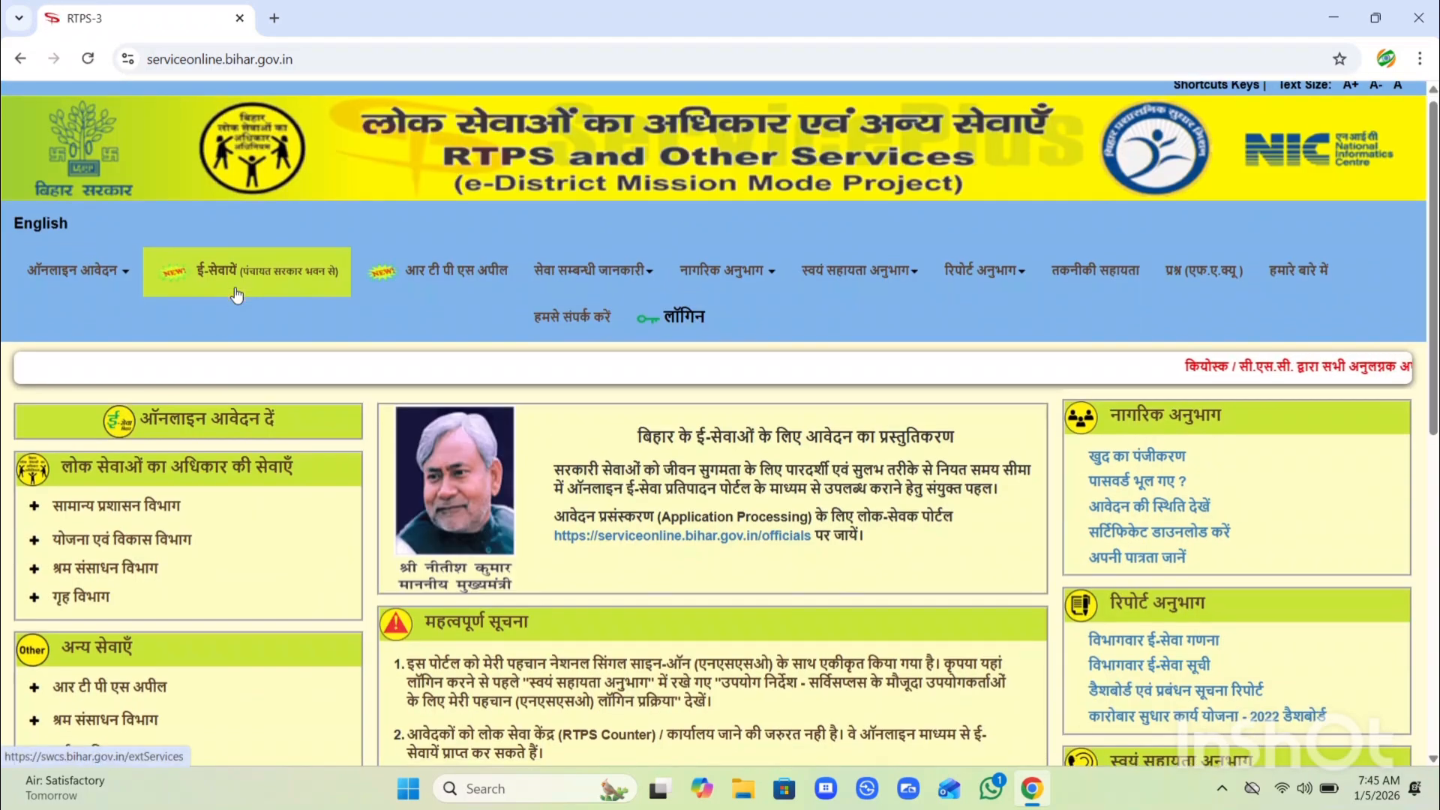
scroll(237, 295, "down", 1)
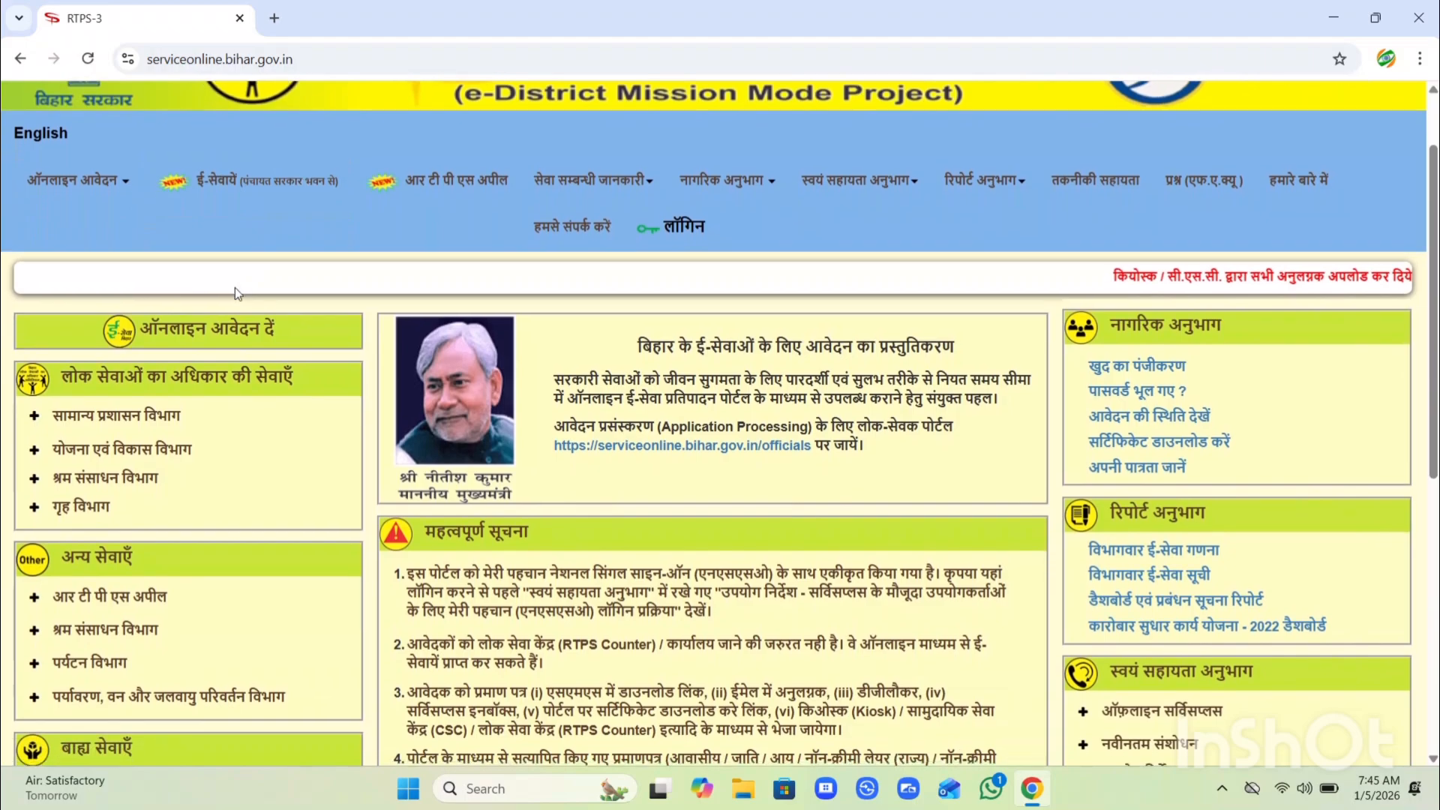
scroll(235, 288, "down", 1)
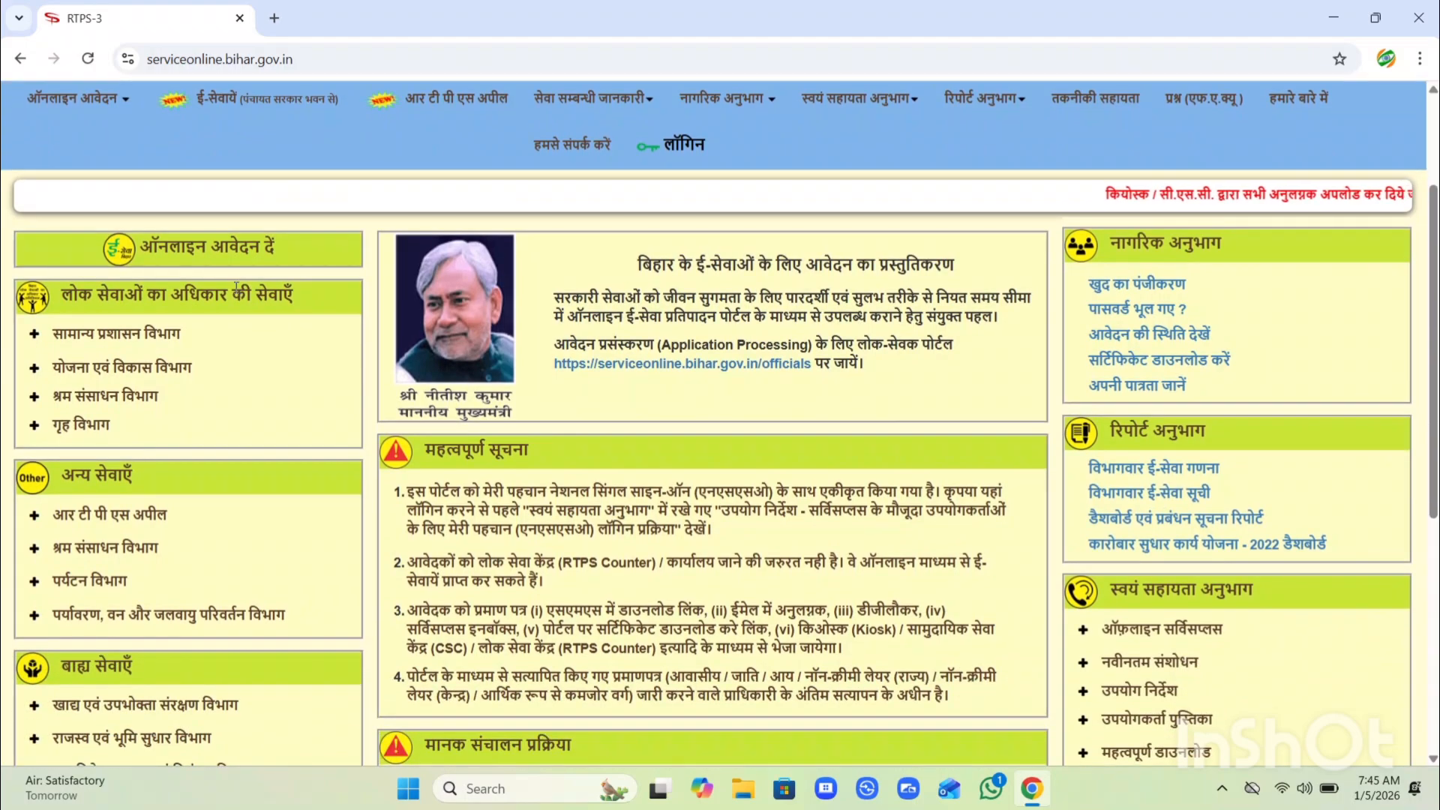
left_click(142, 333)
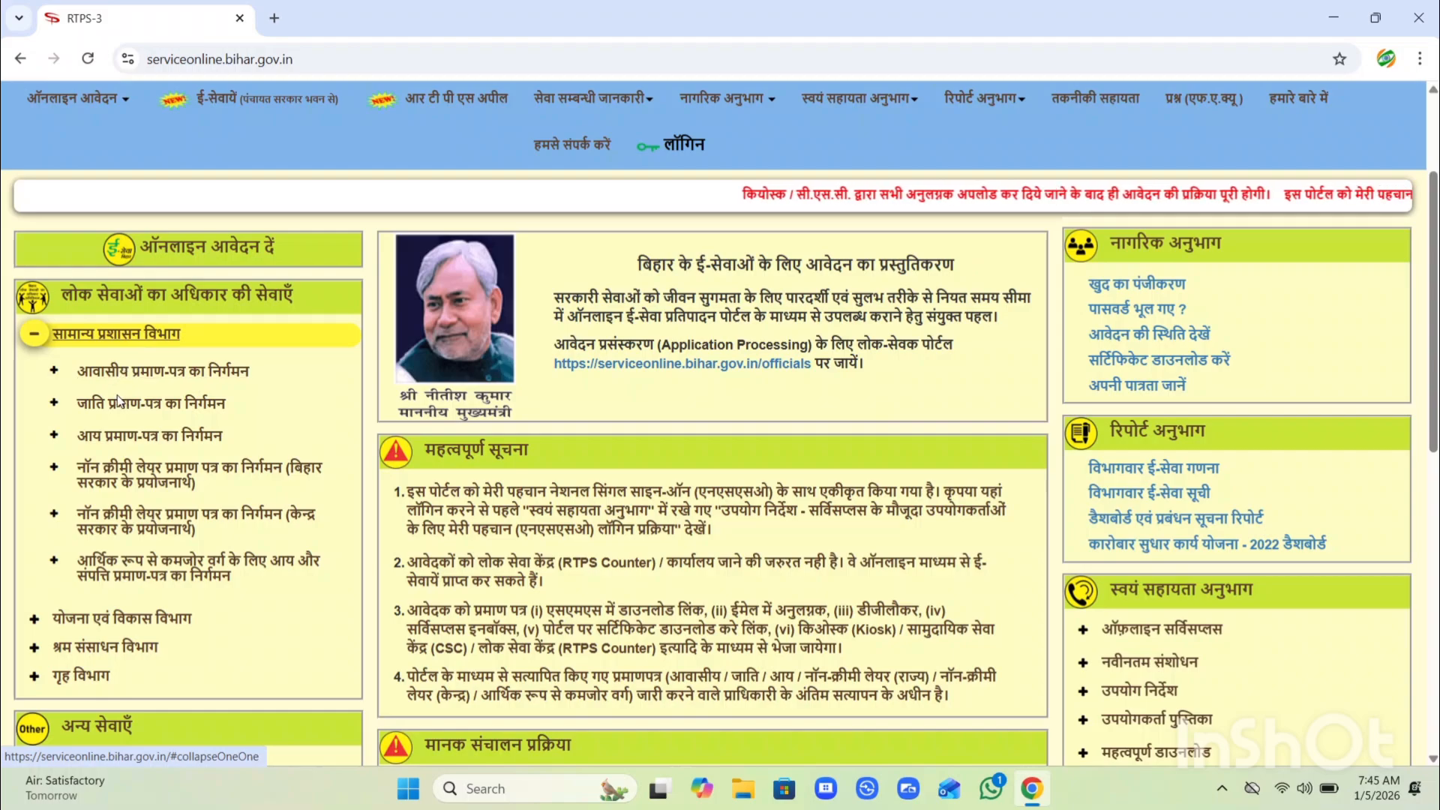
left_click(124, 439)
scroll(124, 442, "down", 3)
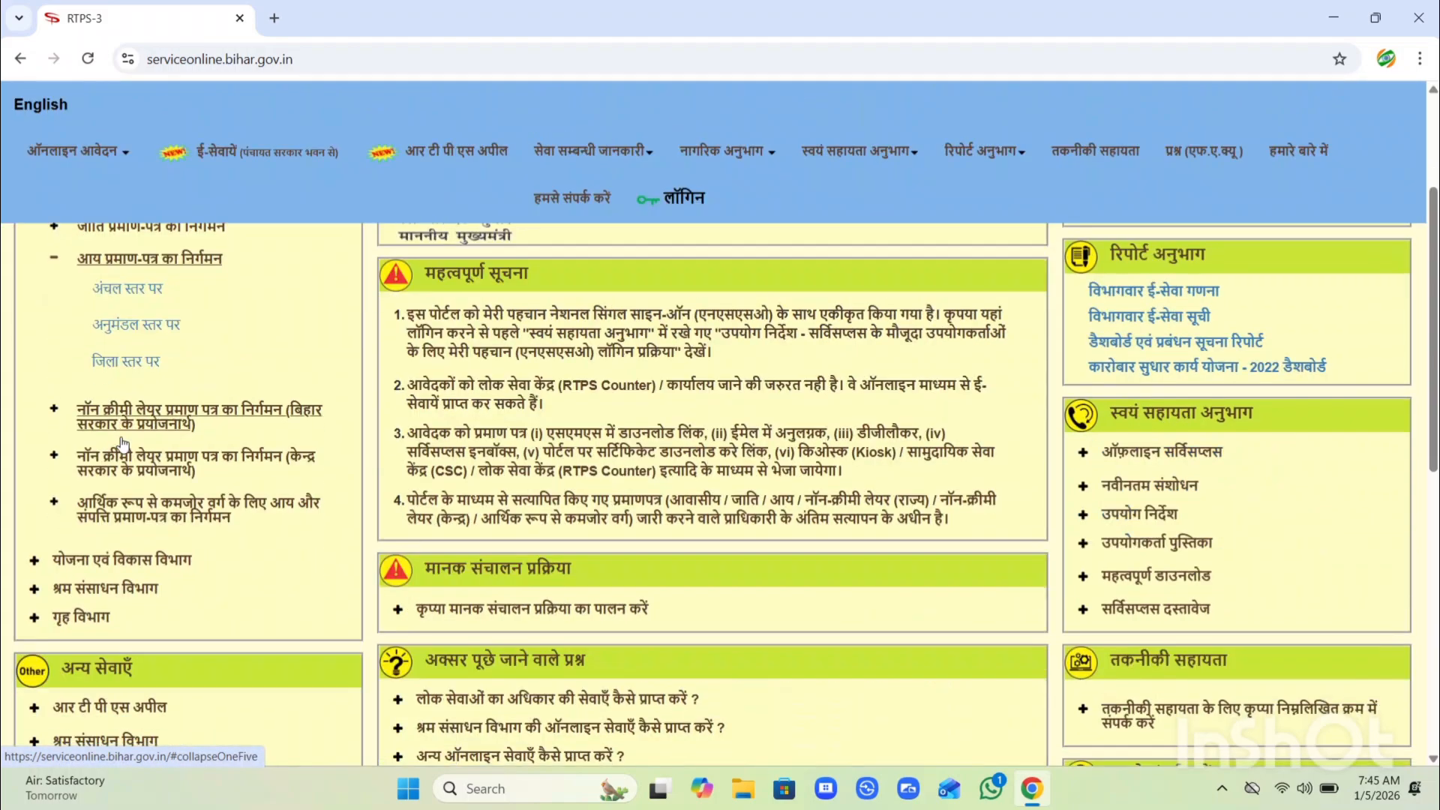
scroll(124, 442, "up", 3)
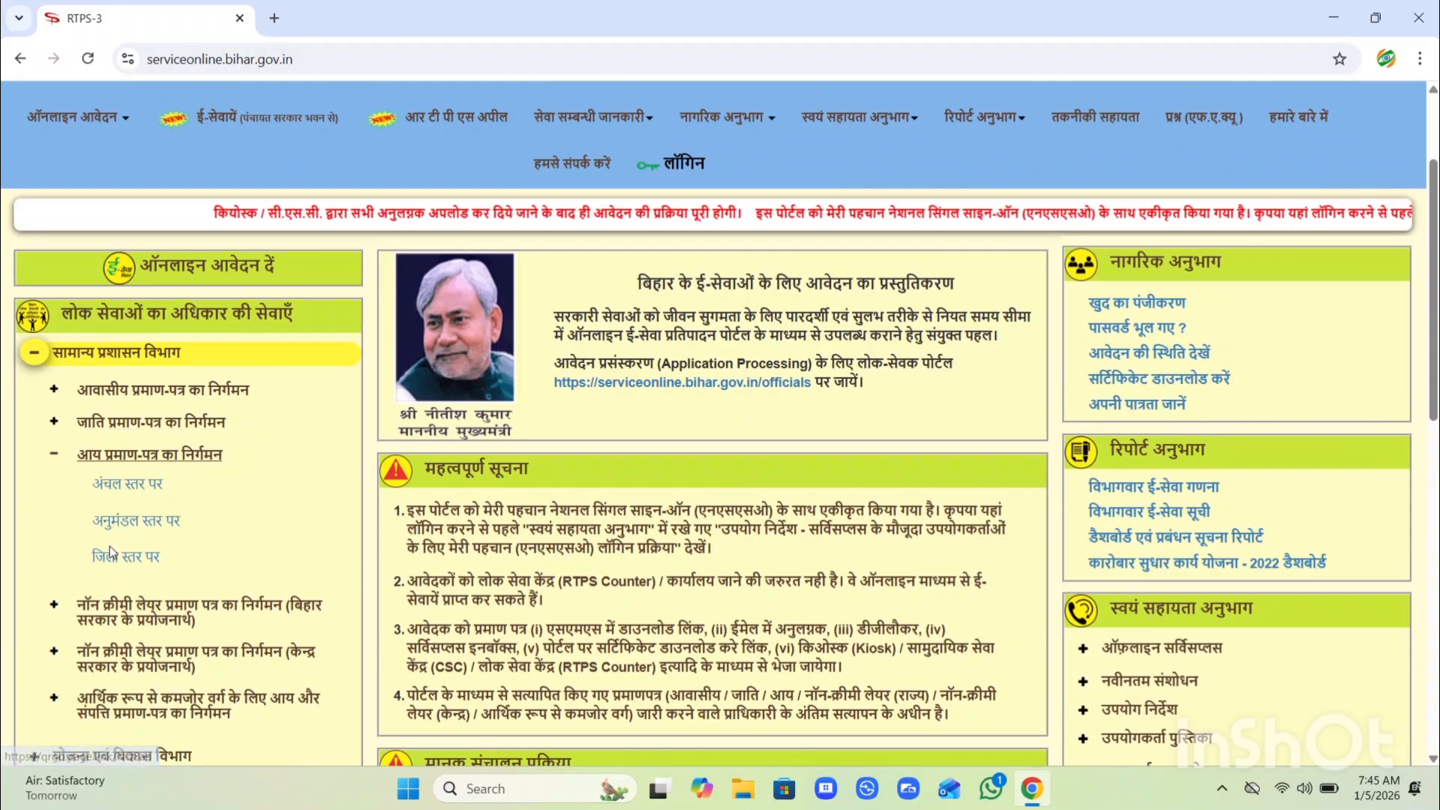
Open the circle-level (अंचल स्तर पर) income certificate form, choose Male, and enter the applicant's name.
left_click(125, 485)
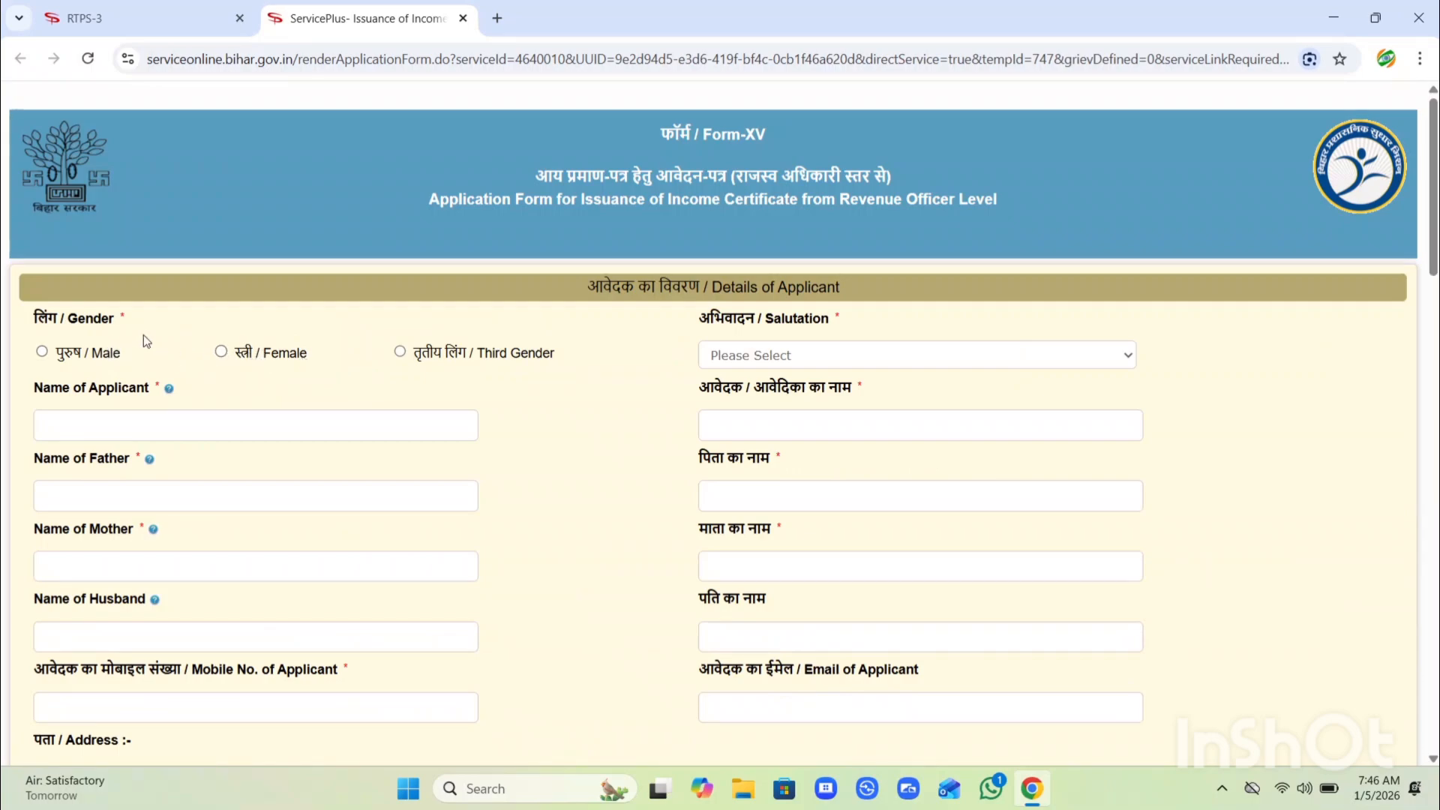
left_click(107, 353)
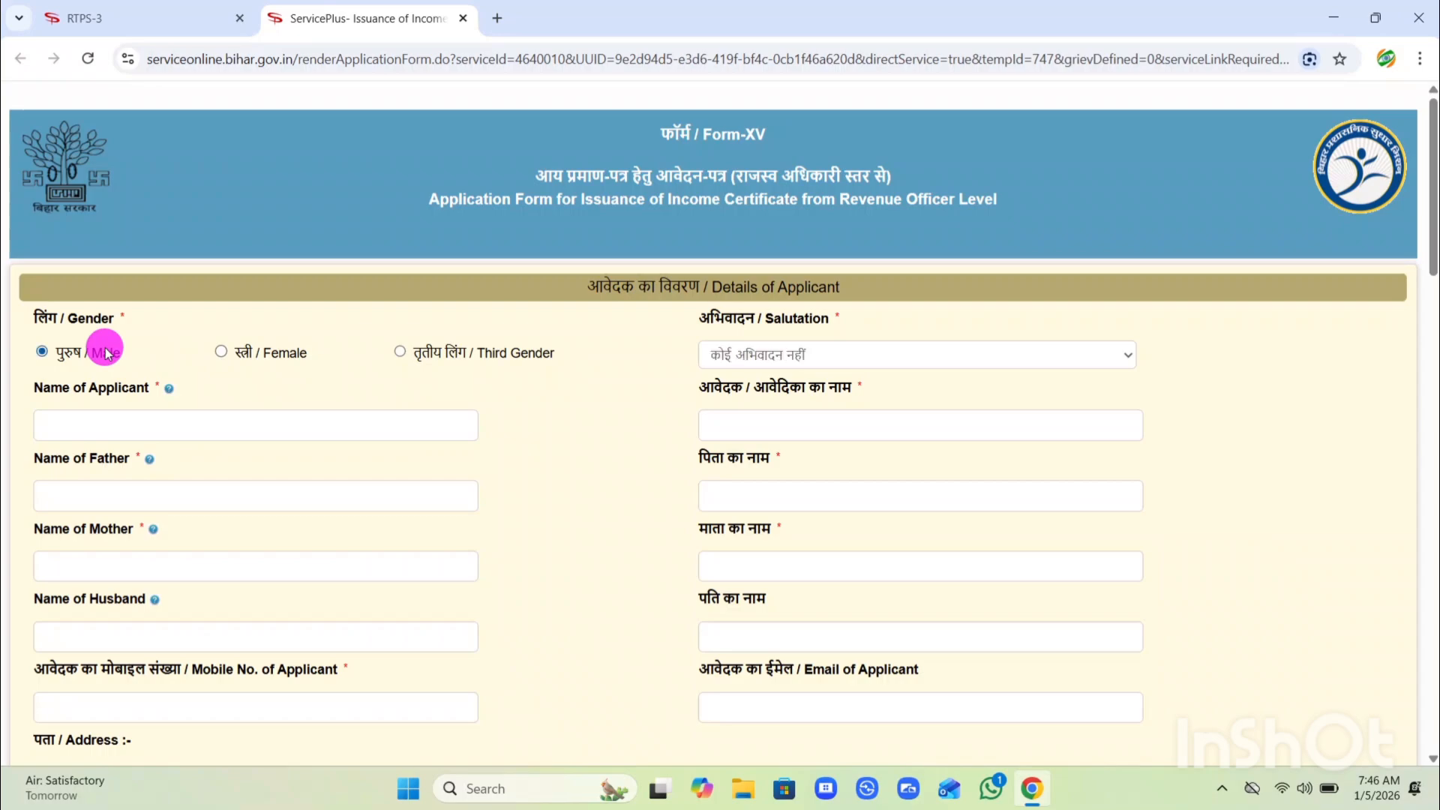
left_click(109, 421)
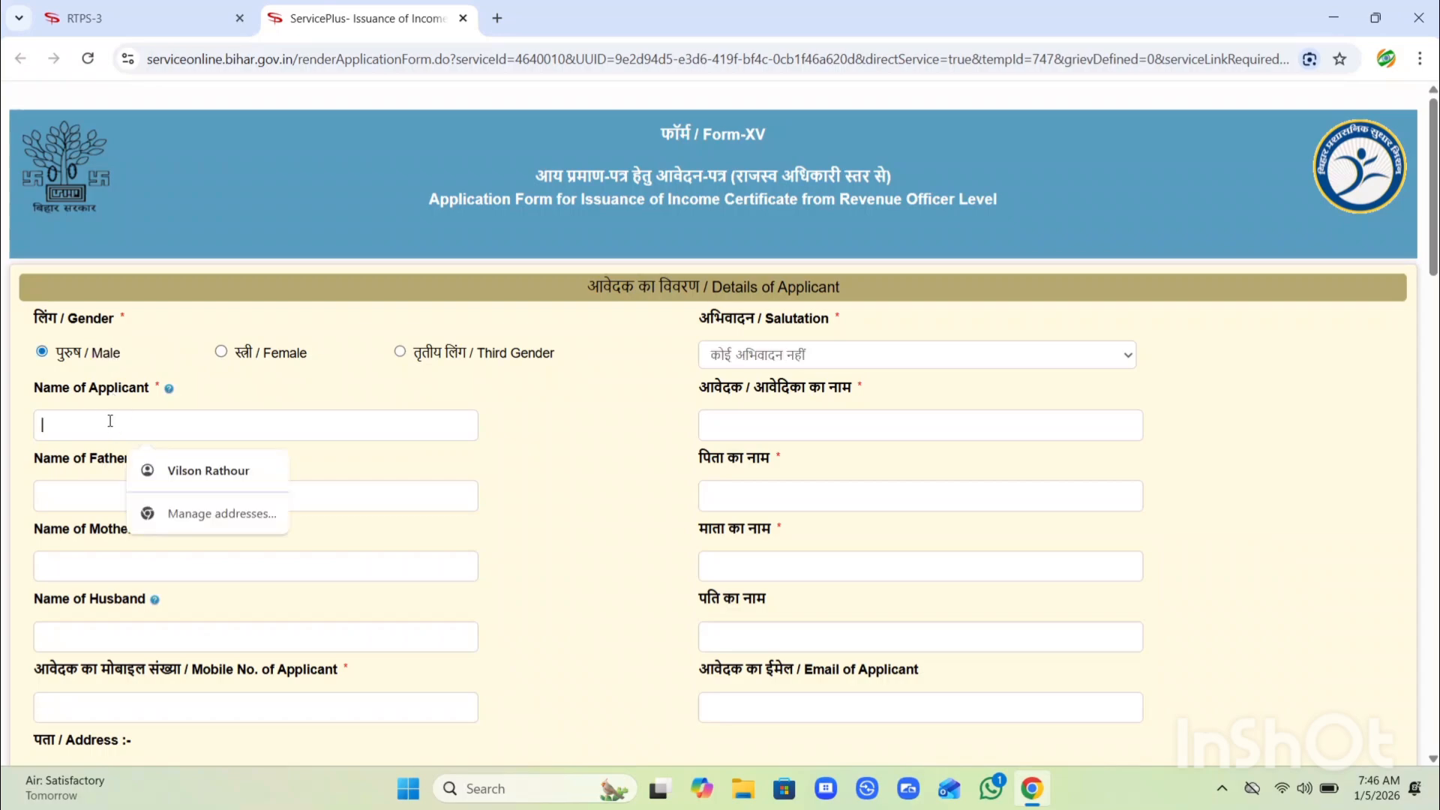
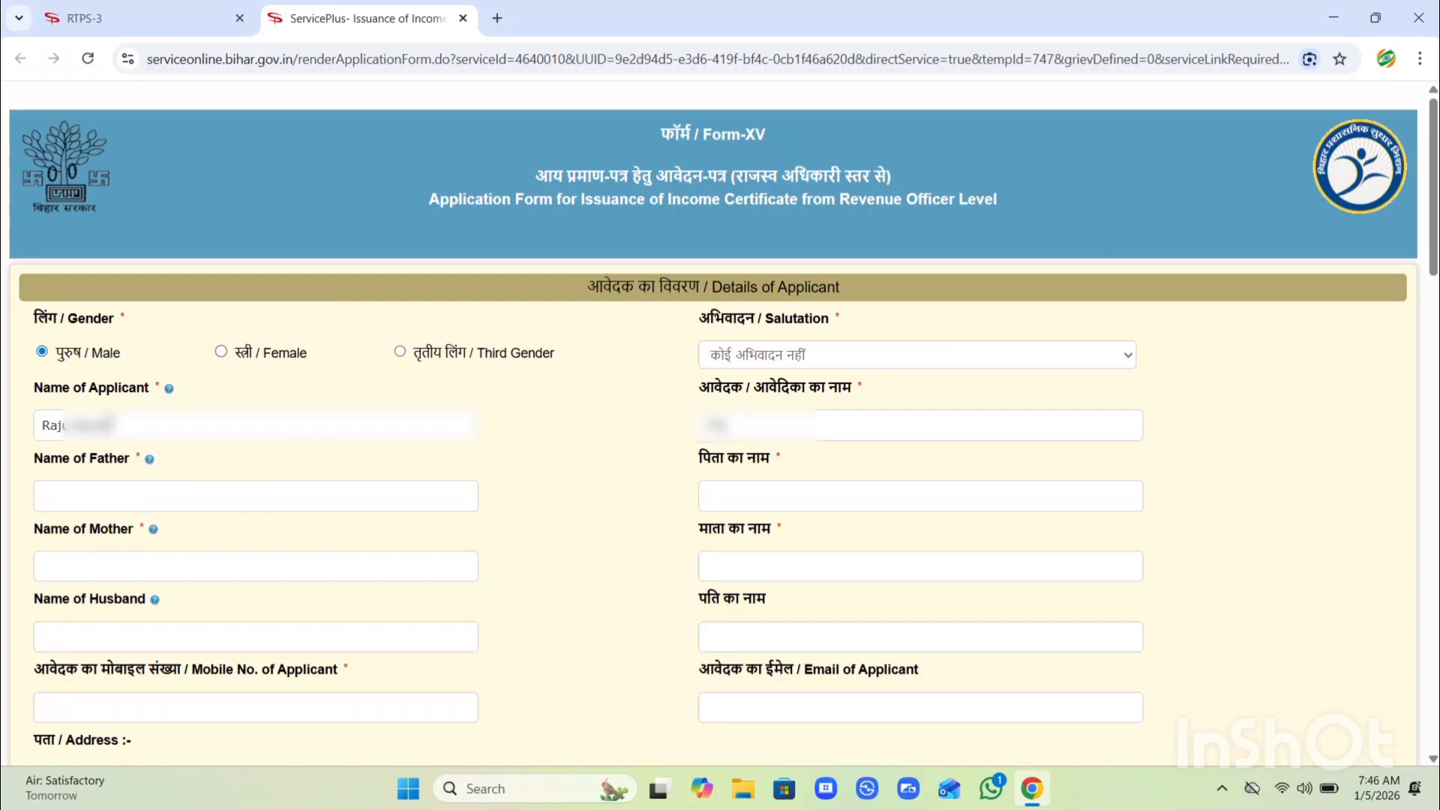
Enter the father's and mother's names and the applicant's mobile number, triggering an OTP.
left_click(44, 495)
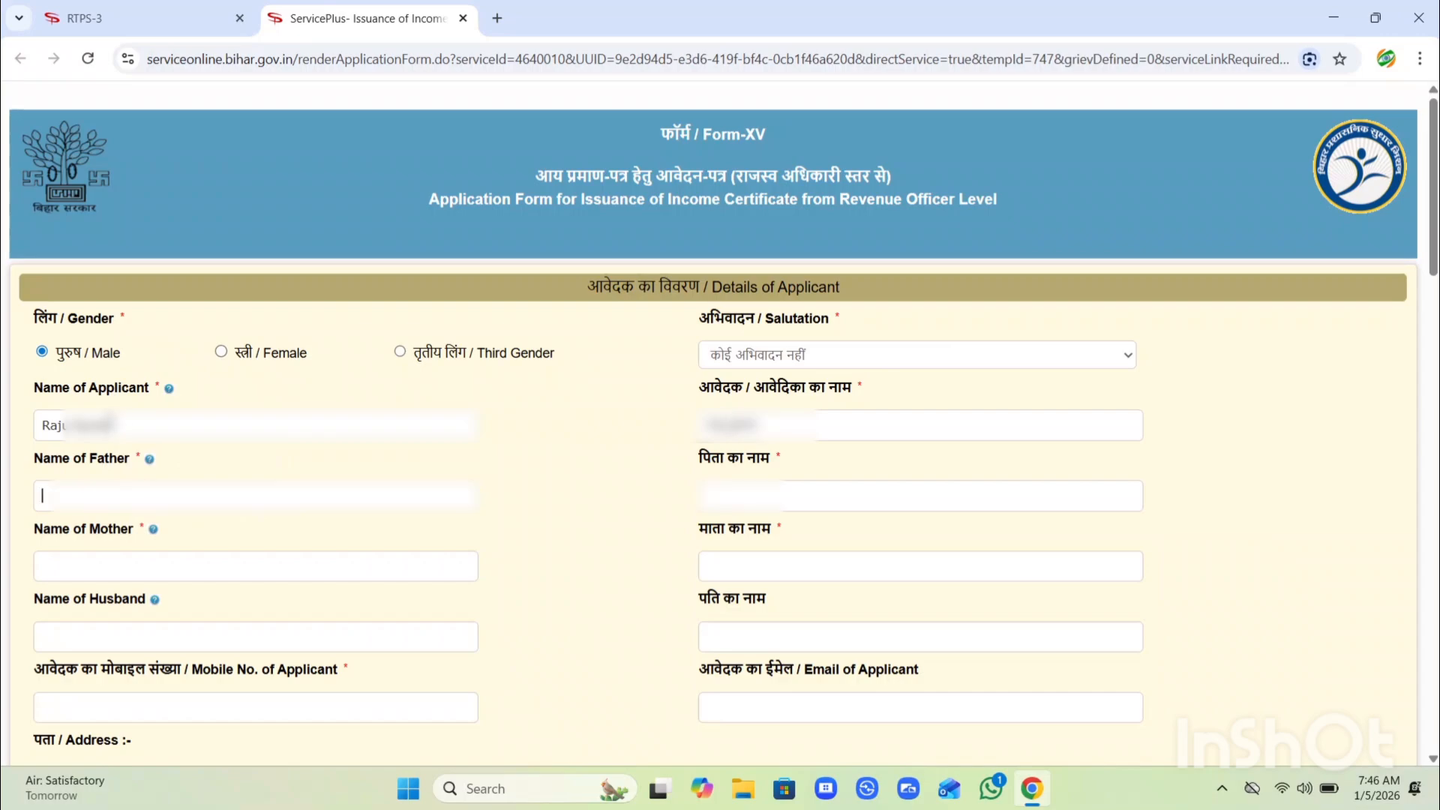
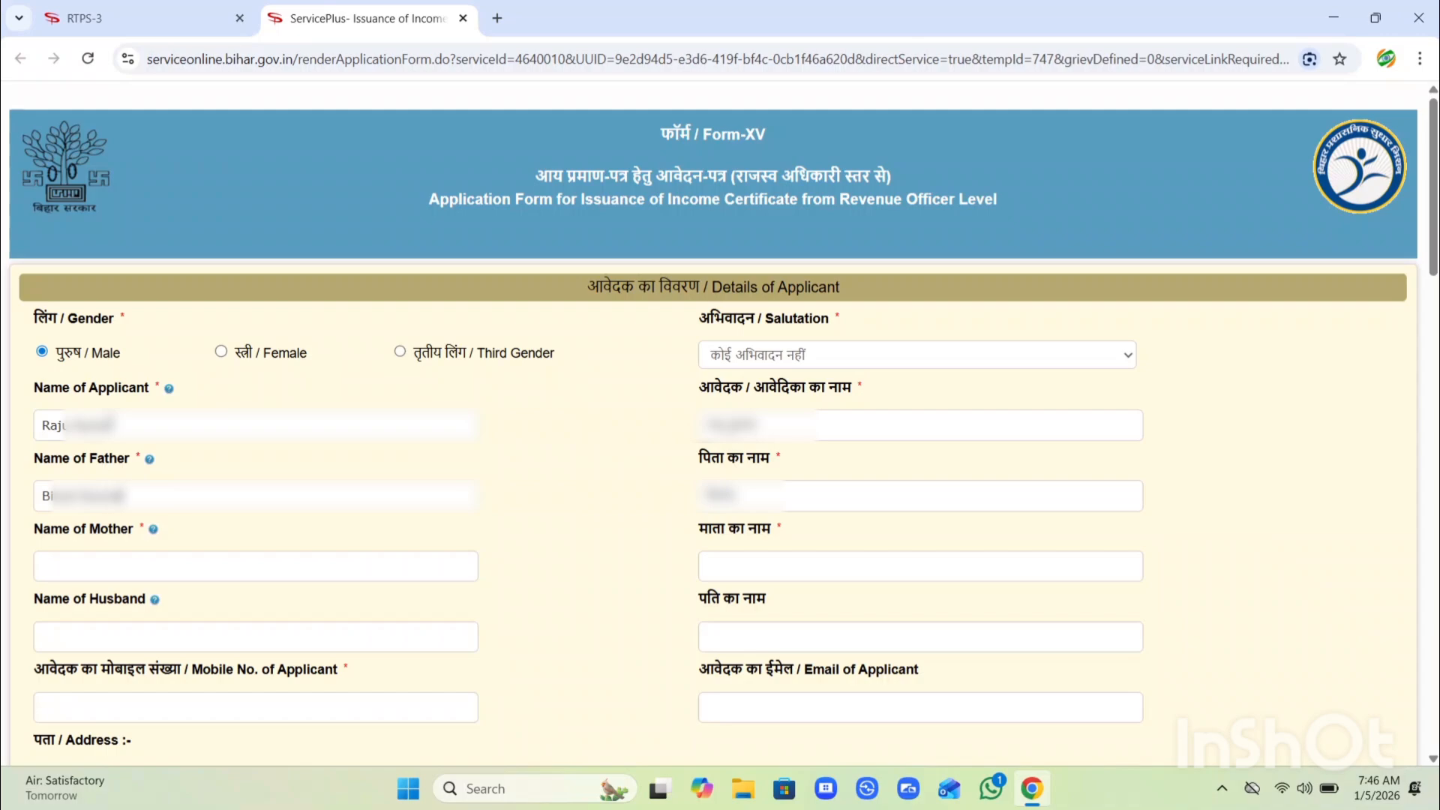
key("Tab")
key("Tab")
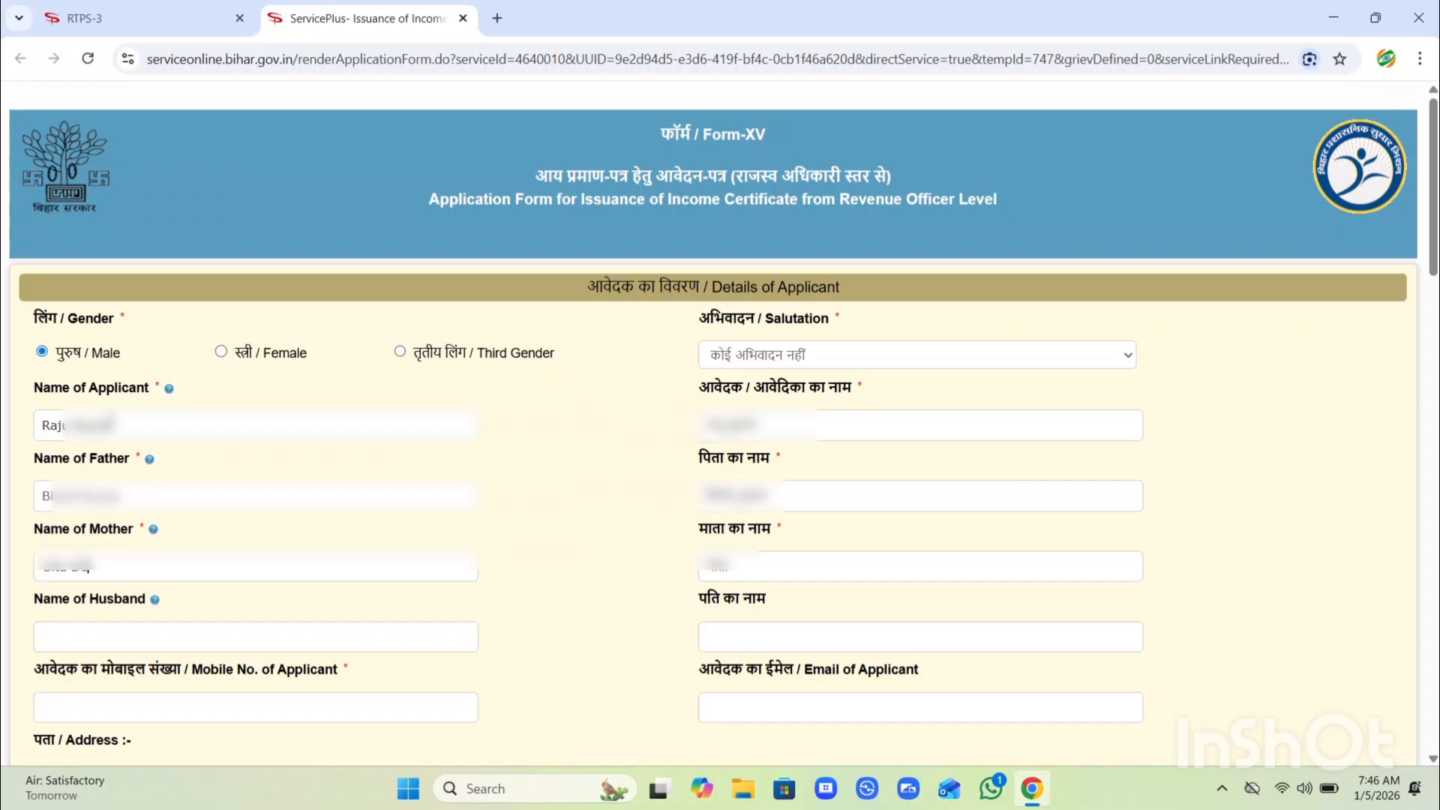
left_click(43, 637)
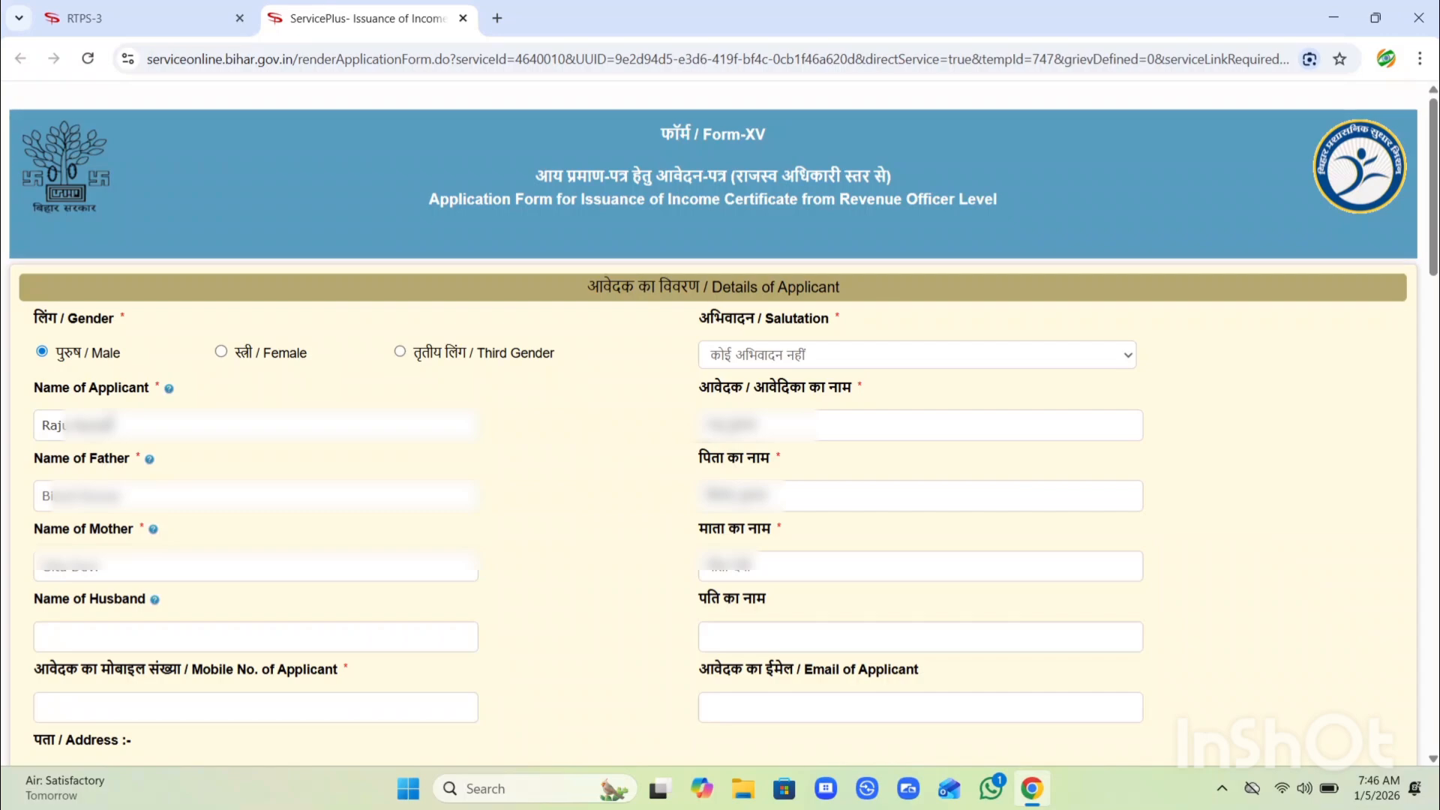
type("76674")
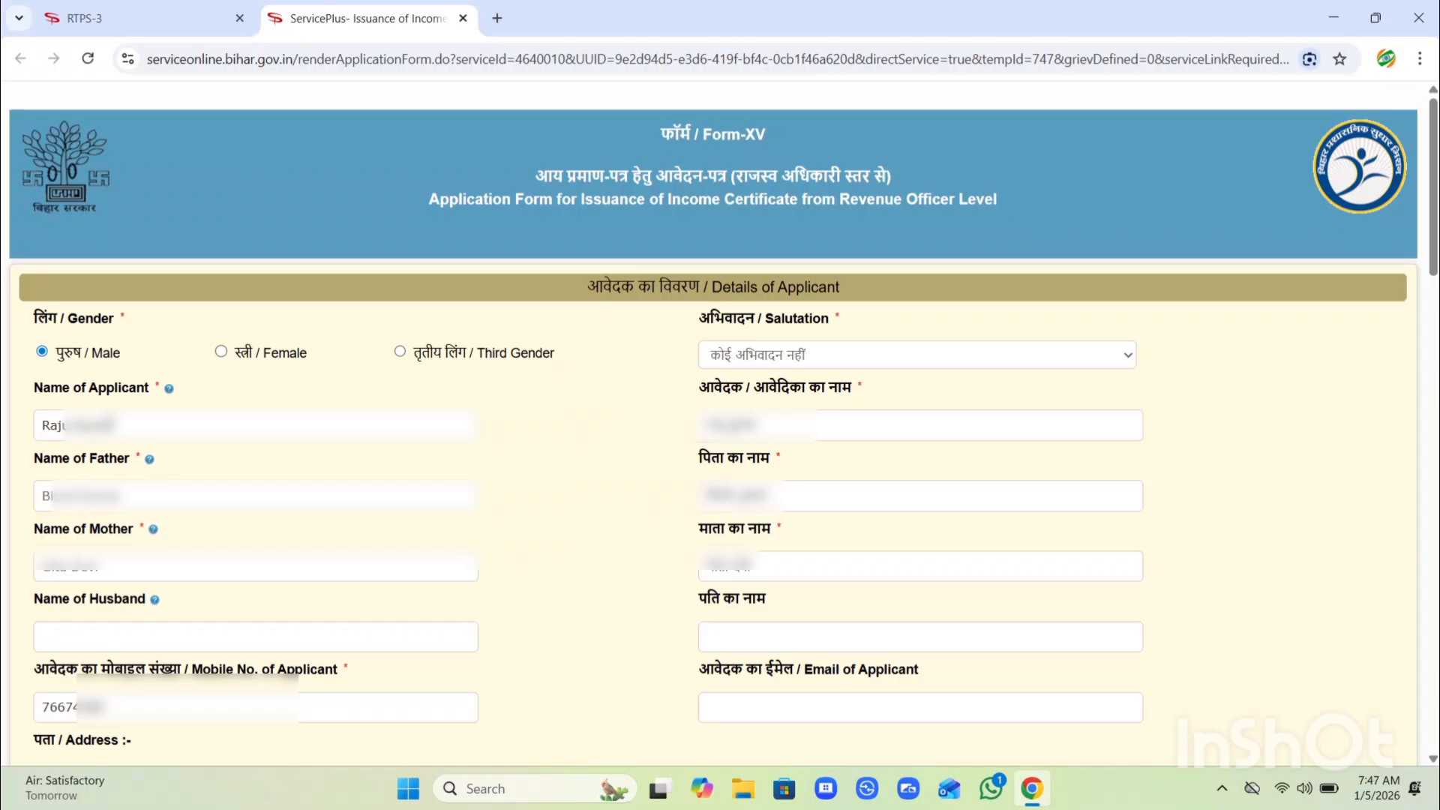
type("**")
key("Tab")
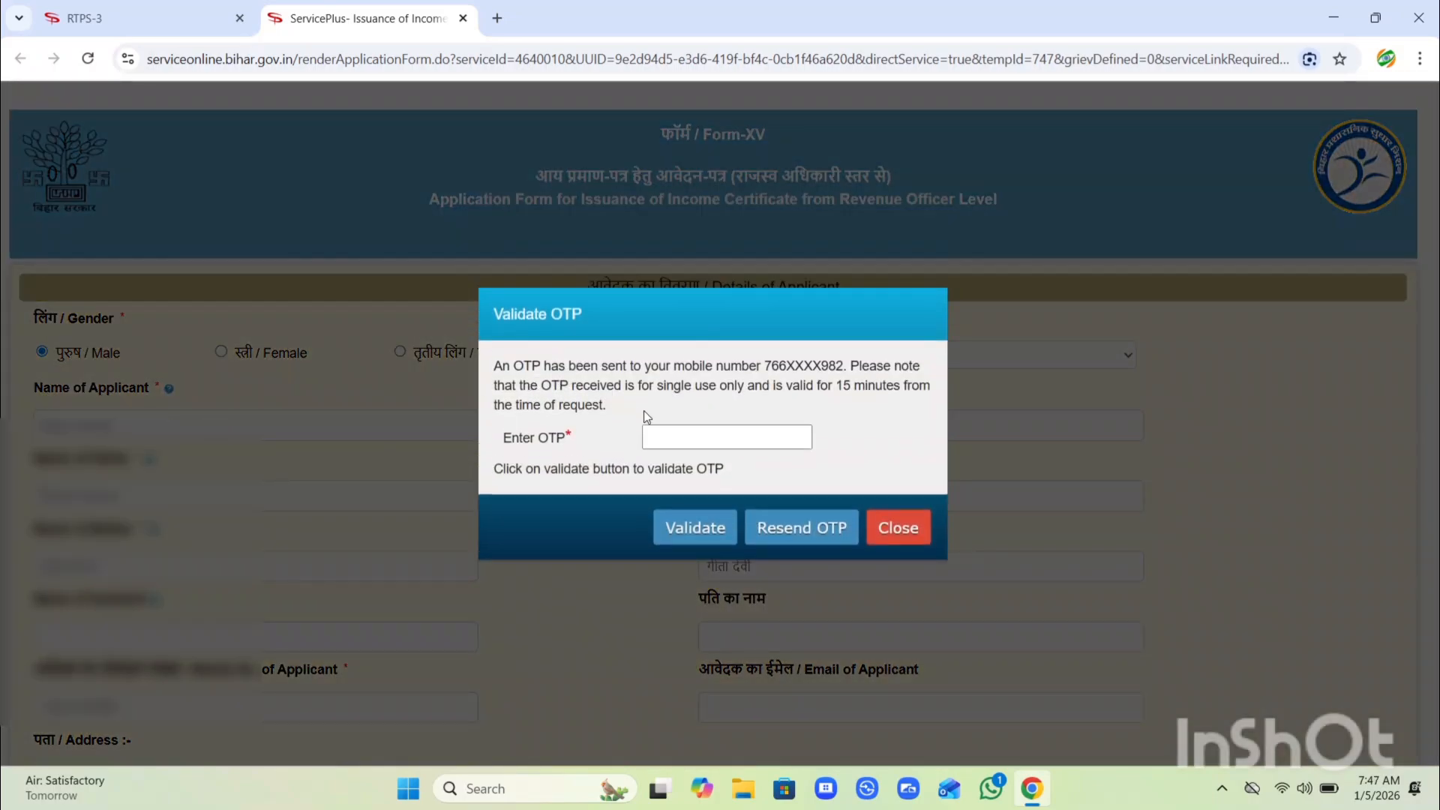
Enter the received OTP, validate it, and dismiss the Verified alert.
left_click(659, 435)
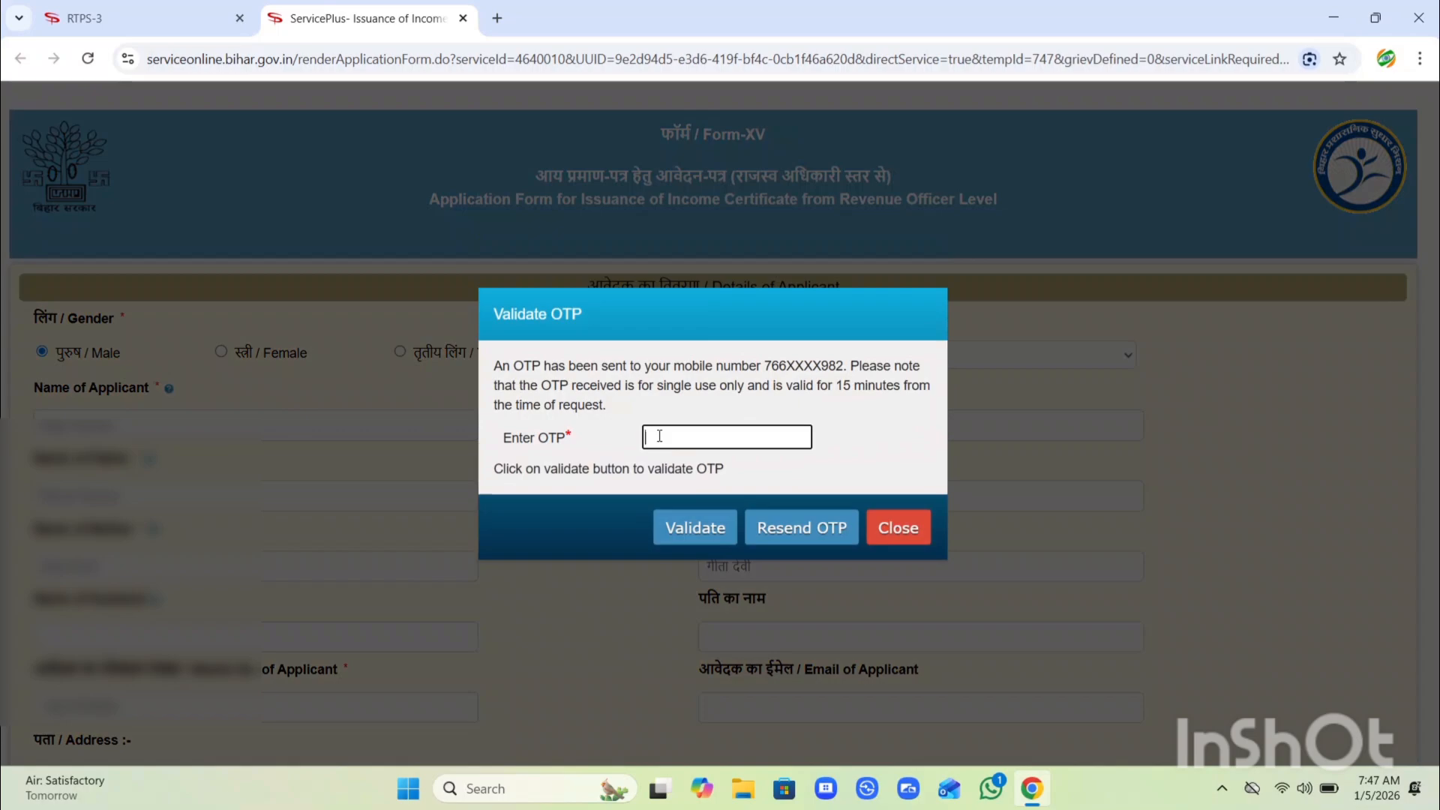
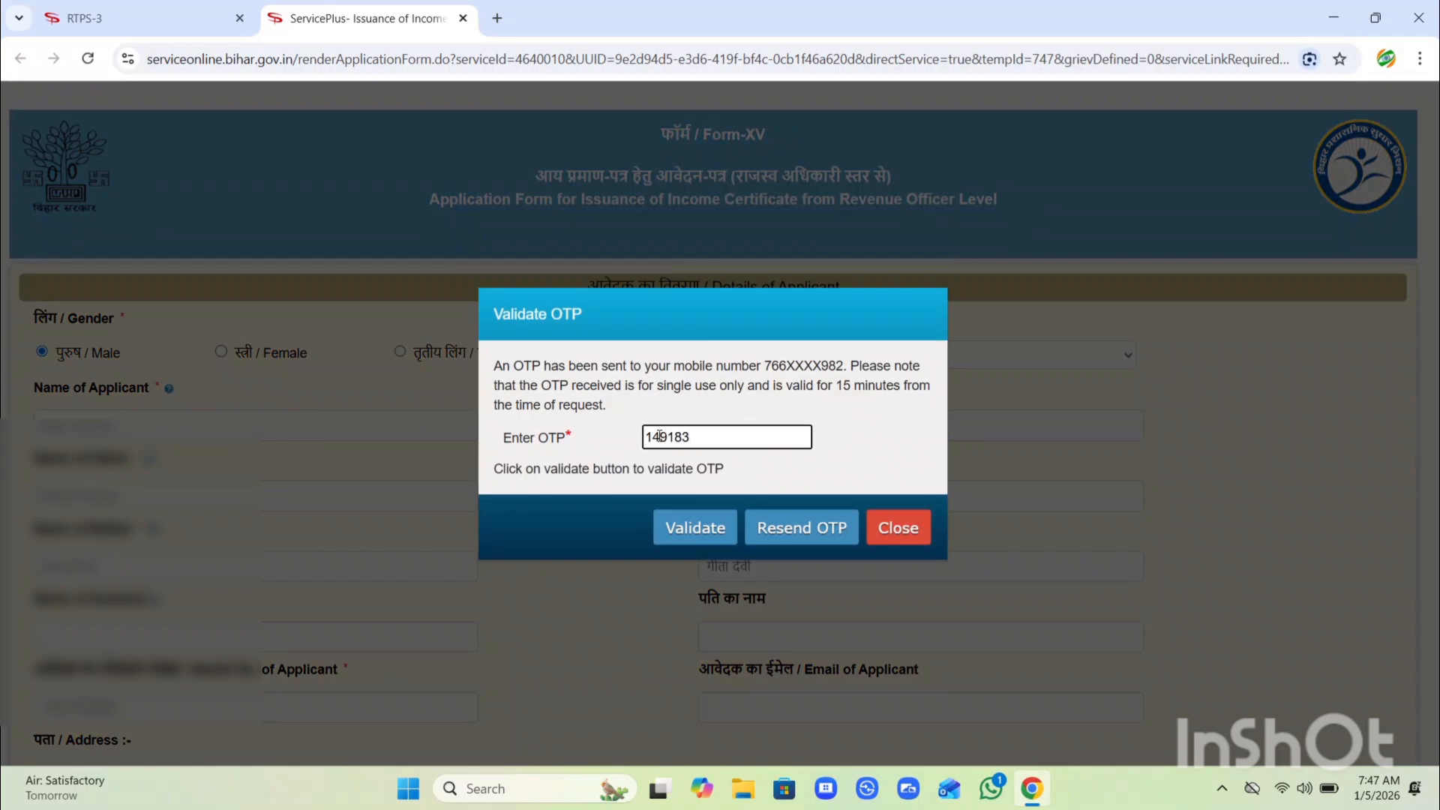
left_click(697, 534)
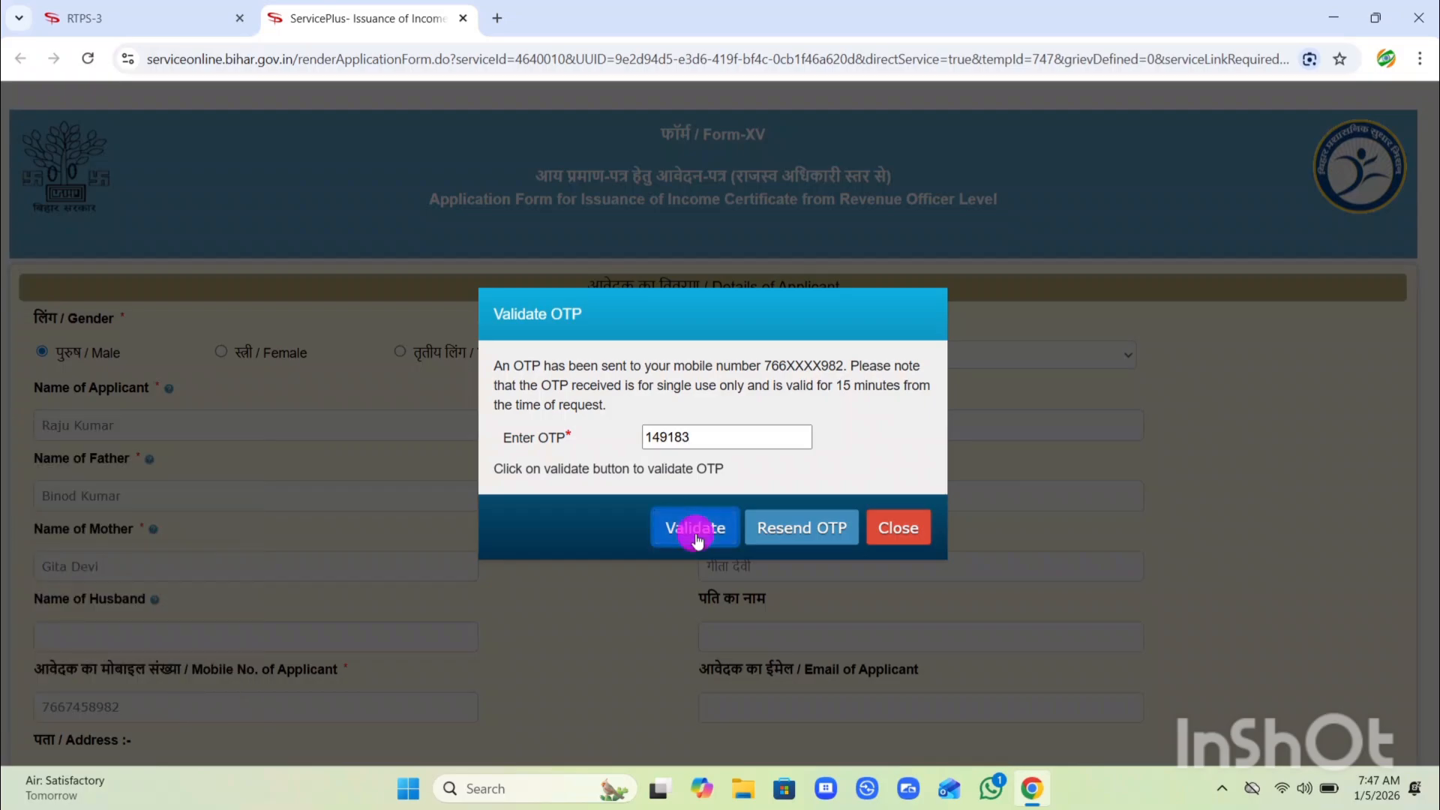
left_click(881, 182)
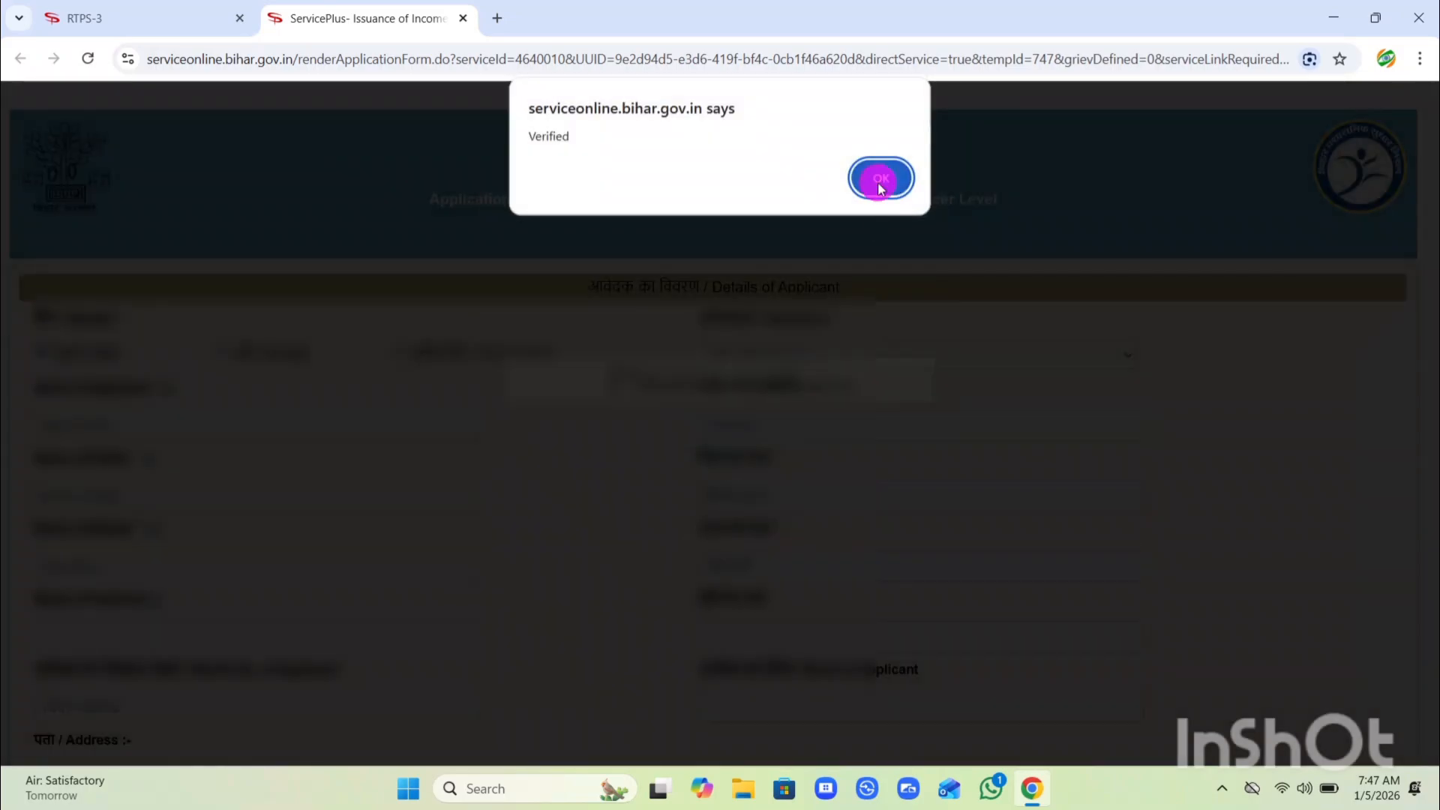
Set the address State to BIHAR and District to NALANDA.
scroll(877, 183, "down", 4)
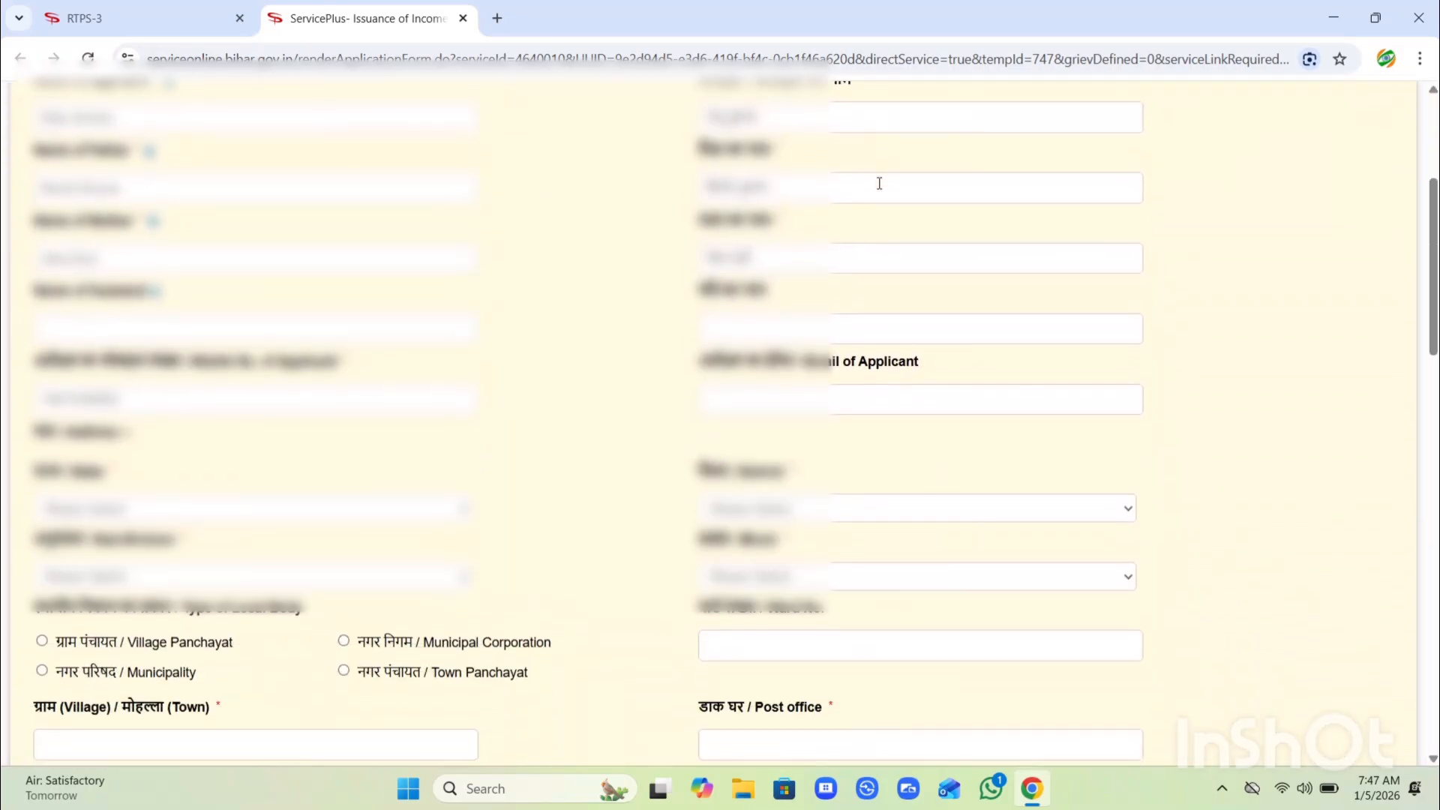
scroll(879, 183, "down", 1)
left_click(879, 187)
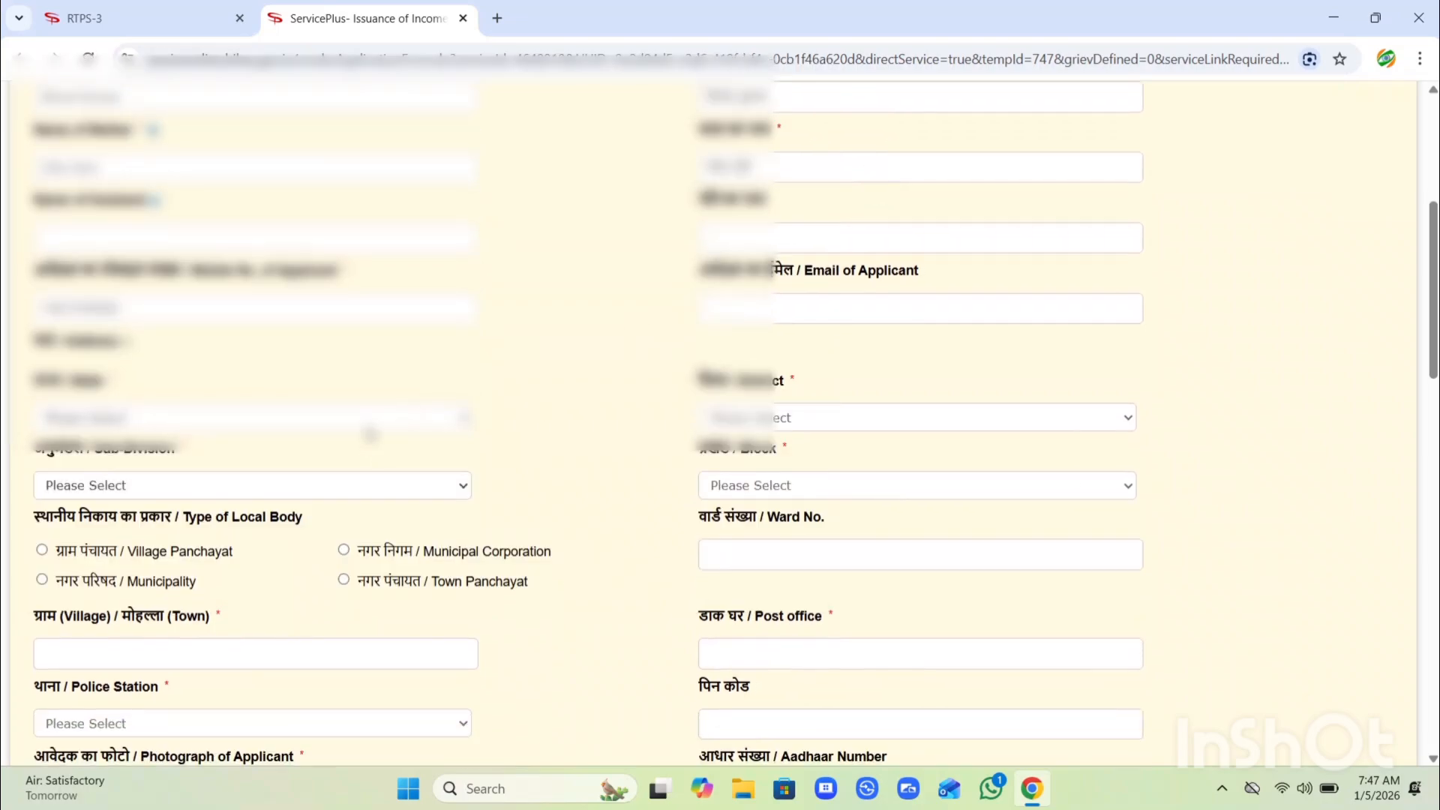
left_click(387, 414)
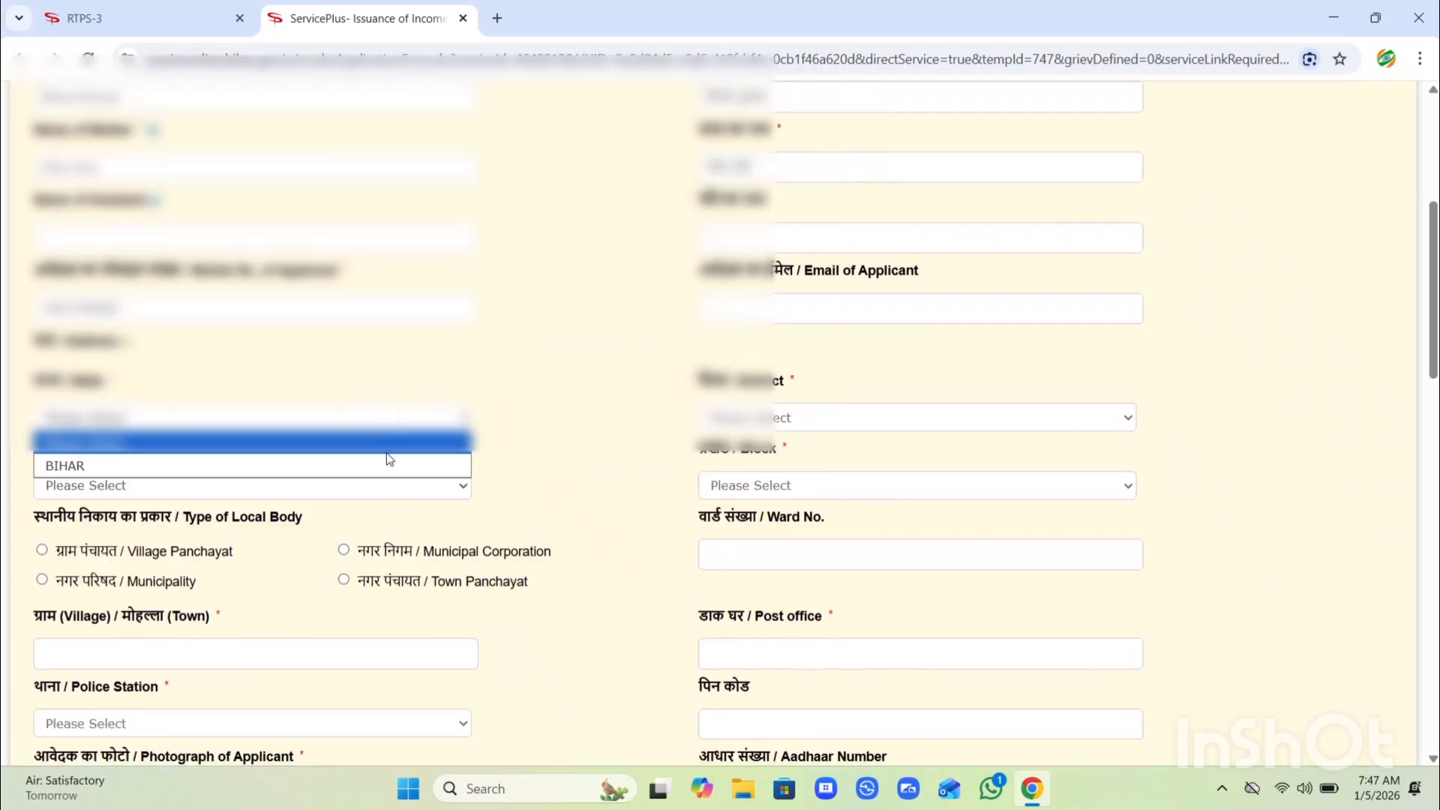
left_click(388, 463)
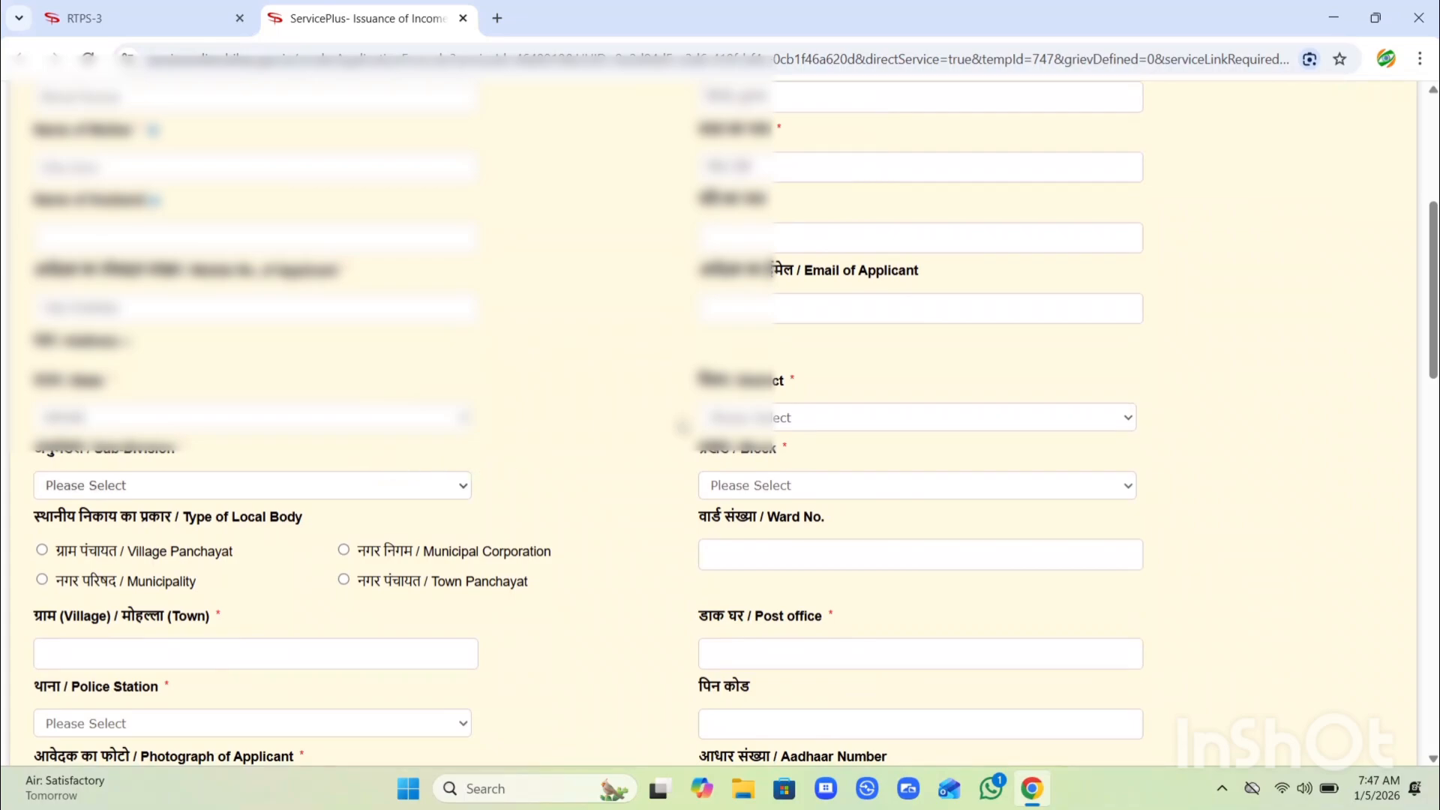
left_click(707, 414)
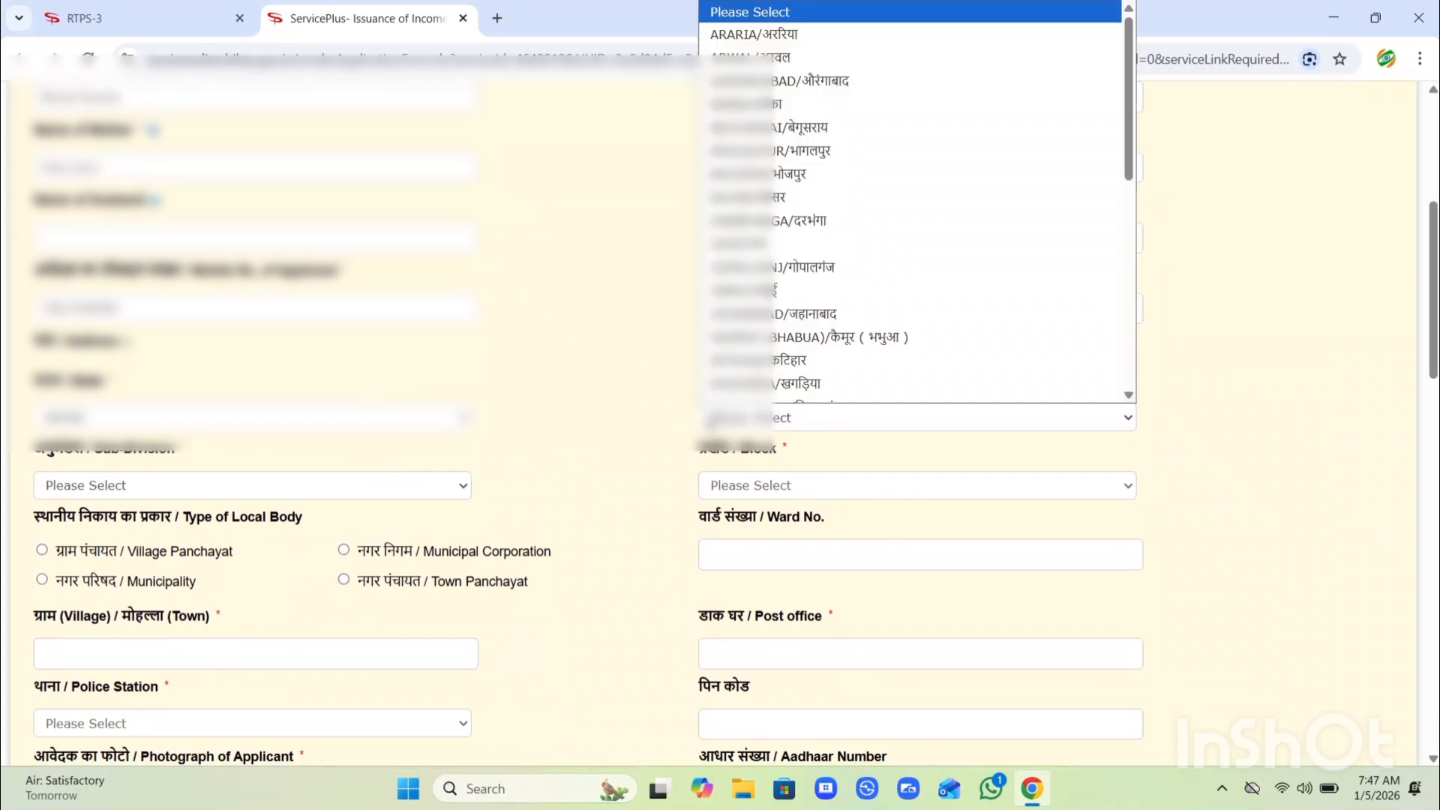
key("n")
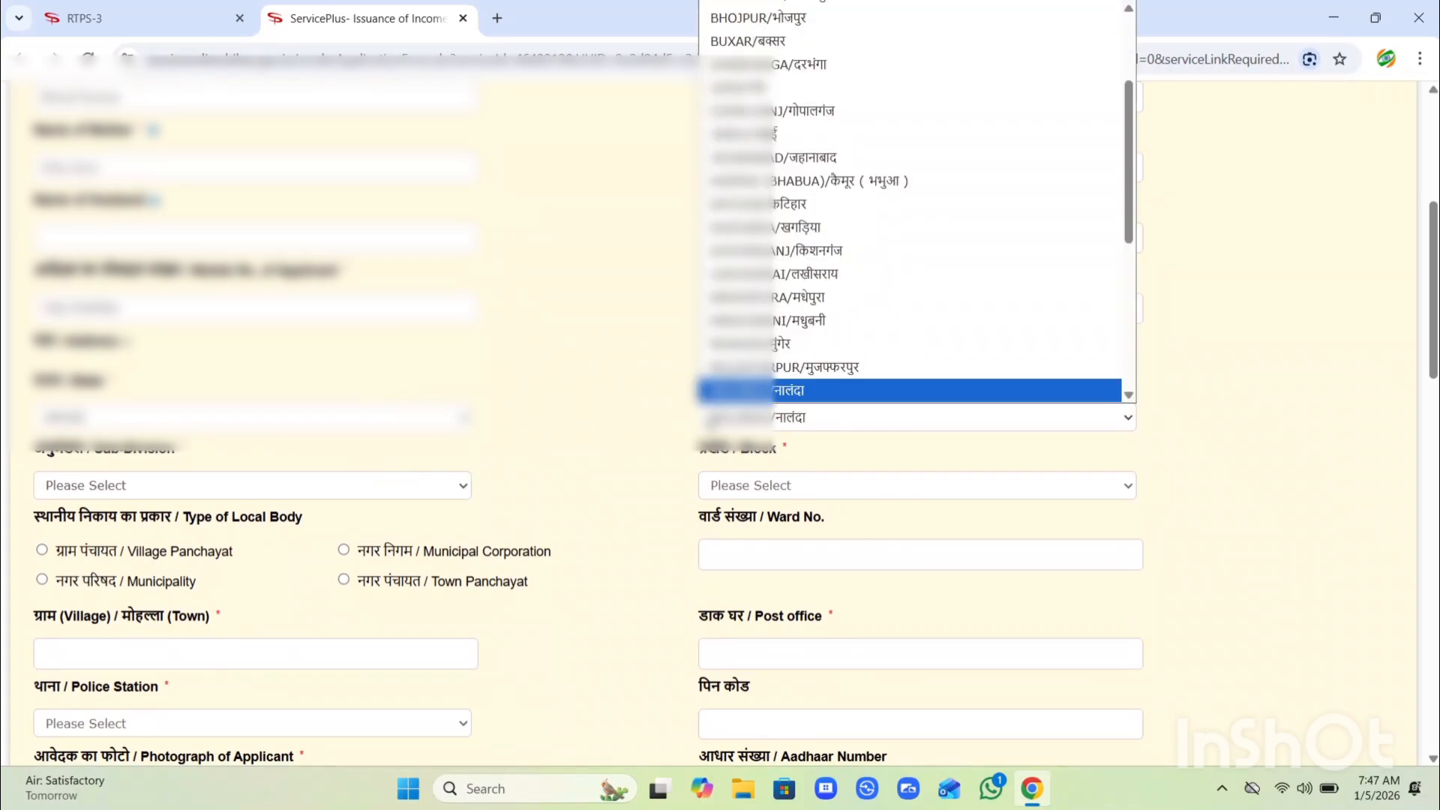
key("Return")
Choose RAJGIR as sub-division and block, with Village Panchayat as local body type.
left_click(424, 486)
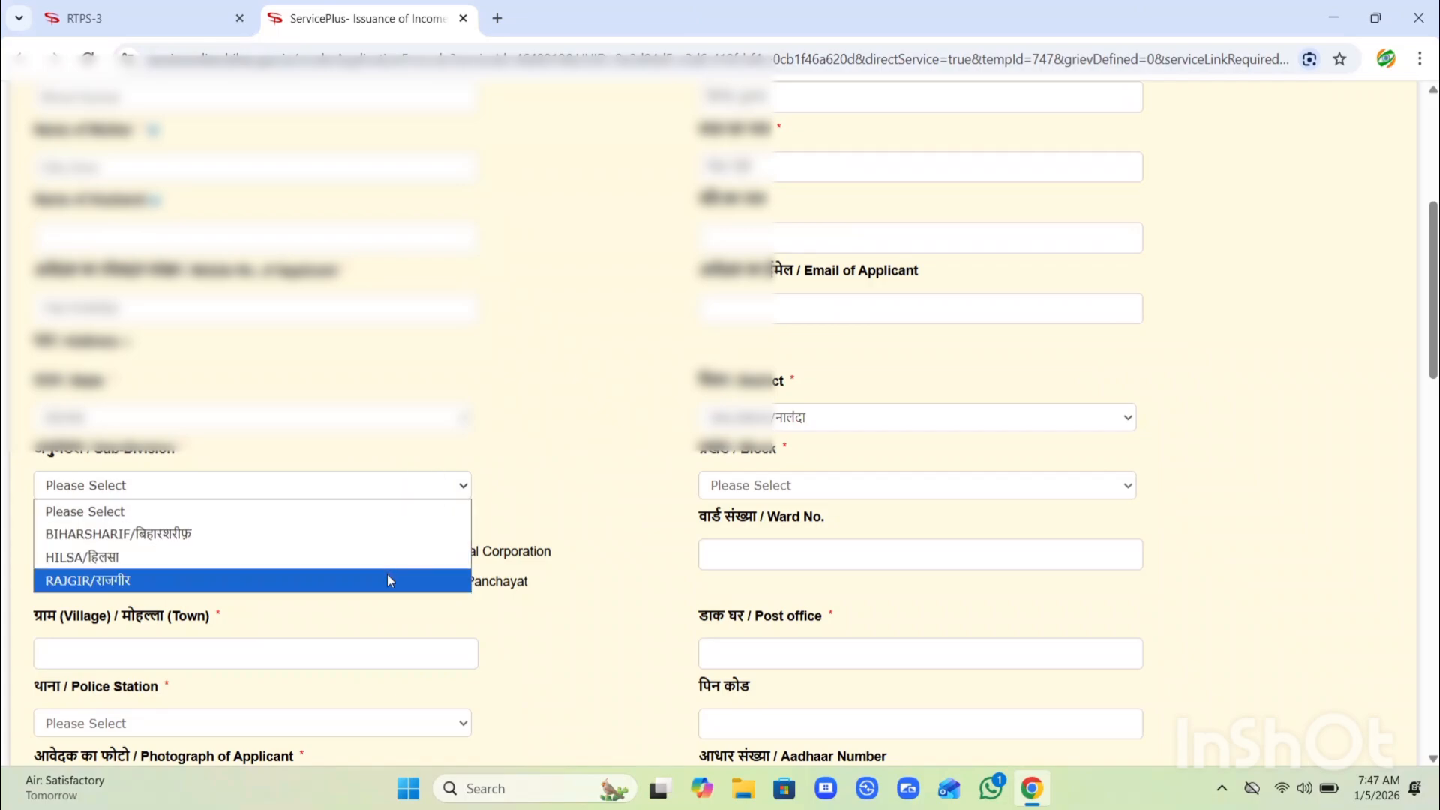
left_click(387, 580)
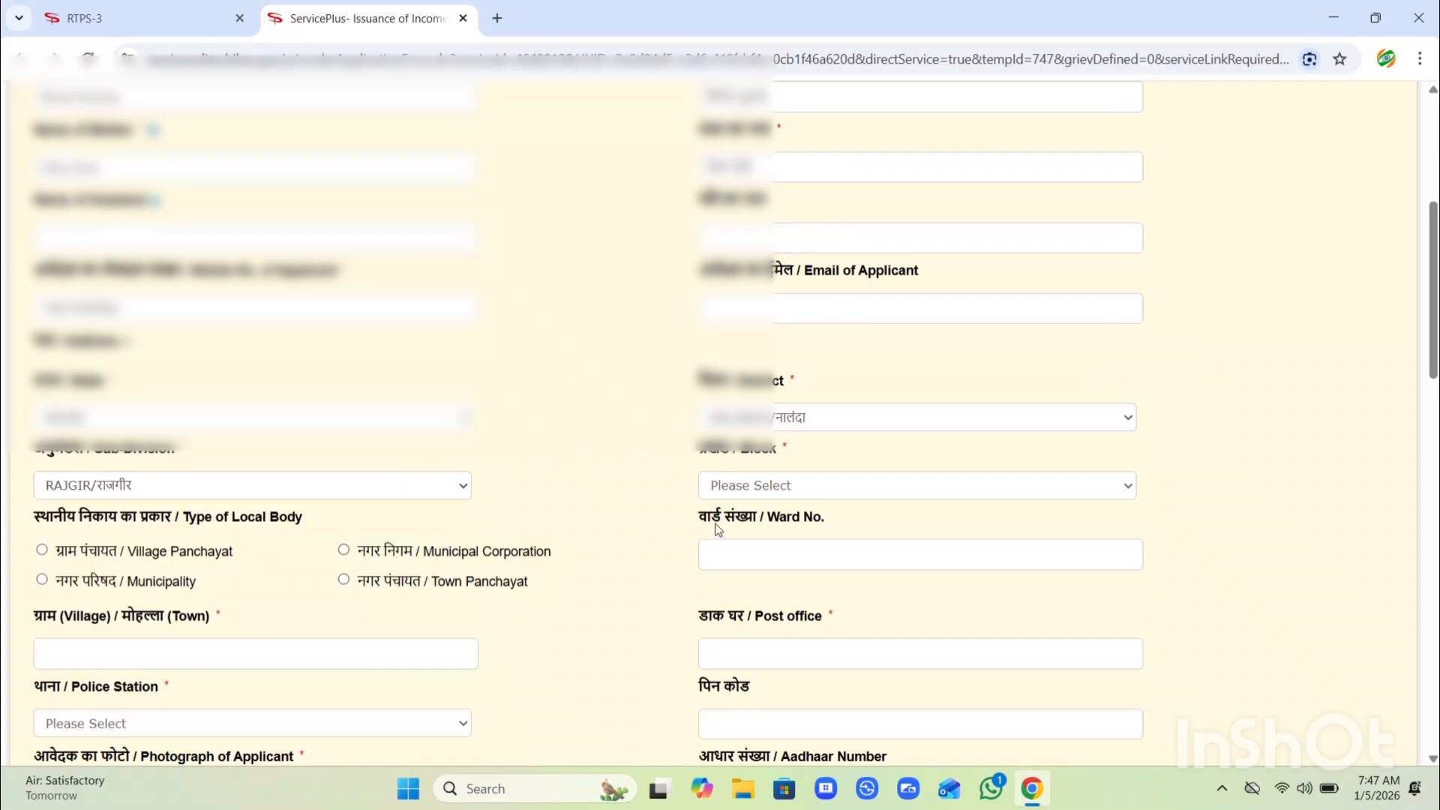
left_click(798, 483)
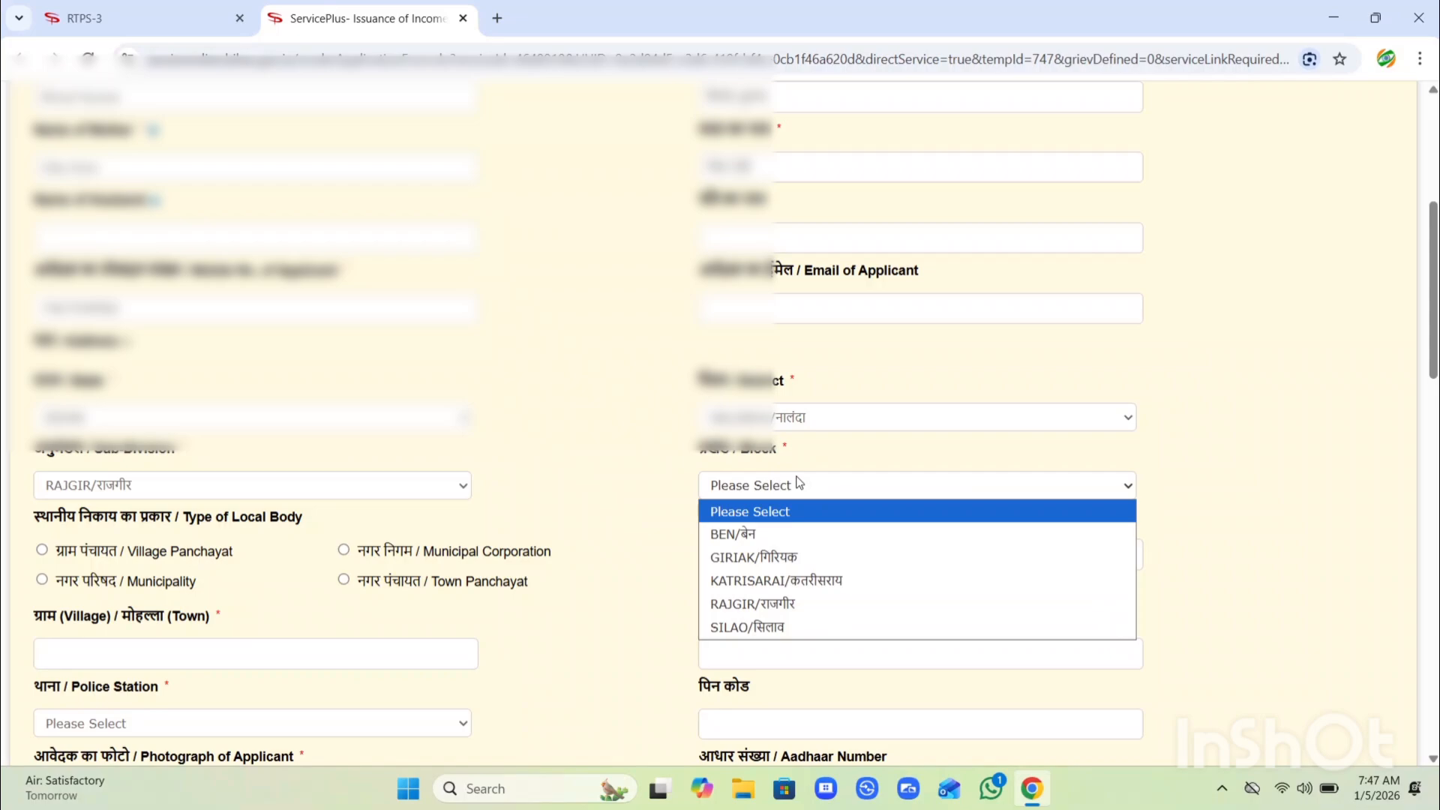
left_click(772, 604)
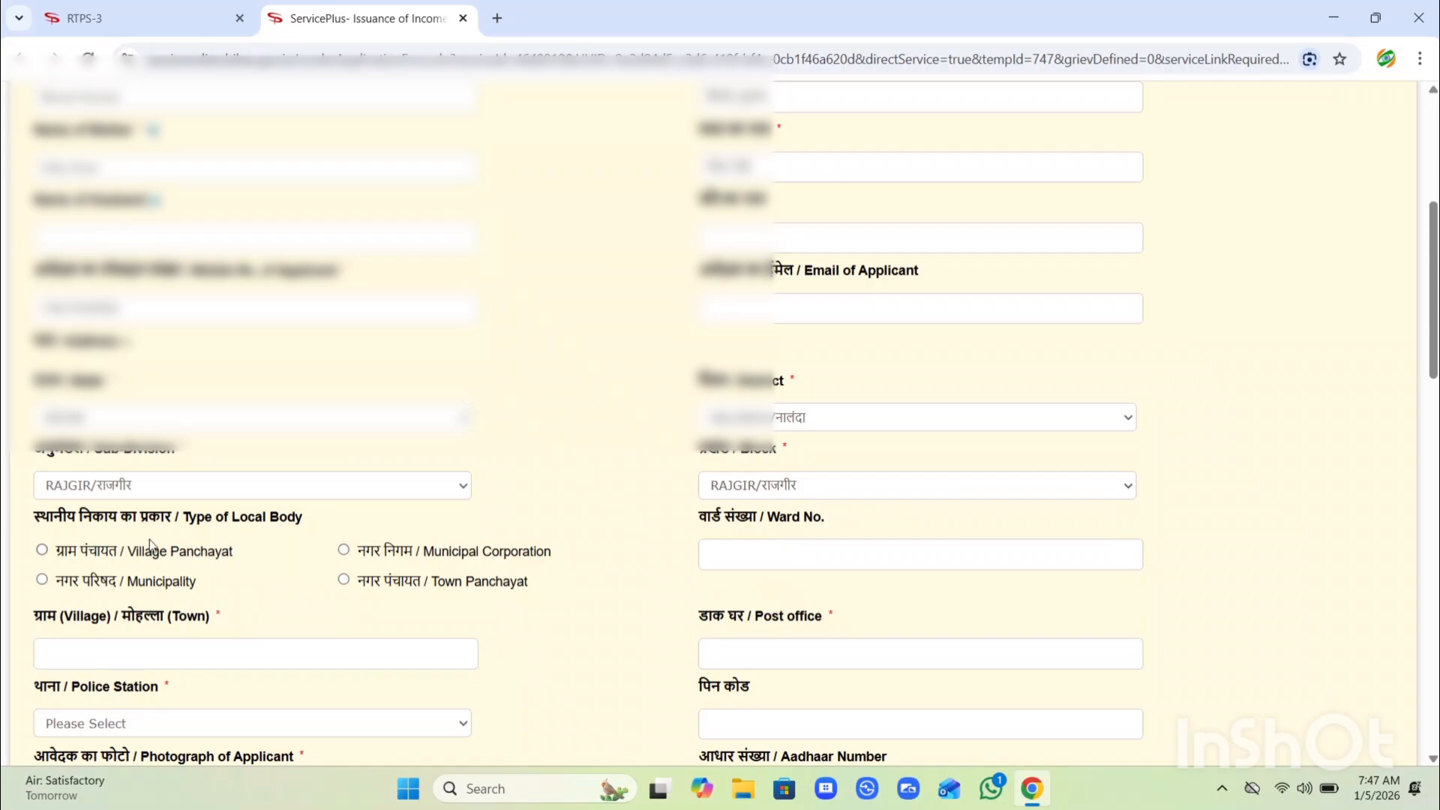
left_click(98, 551)
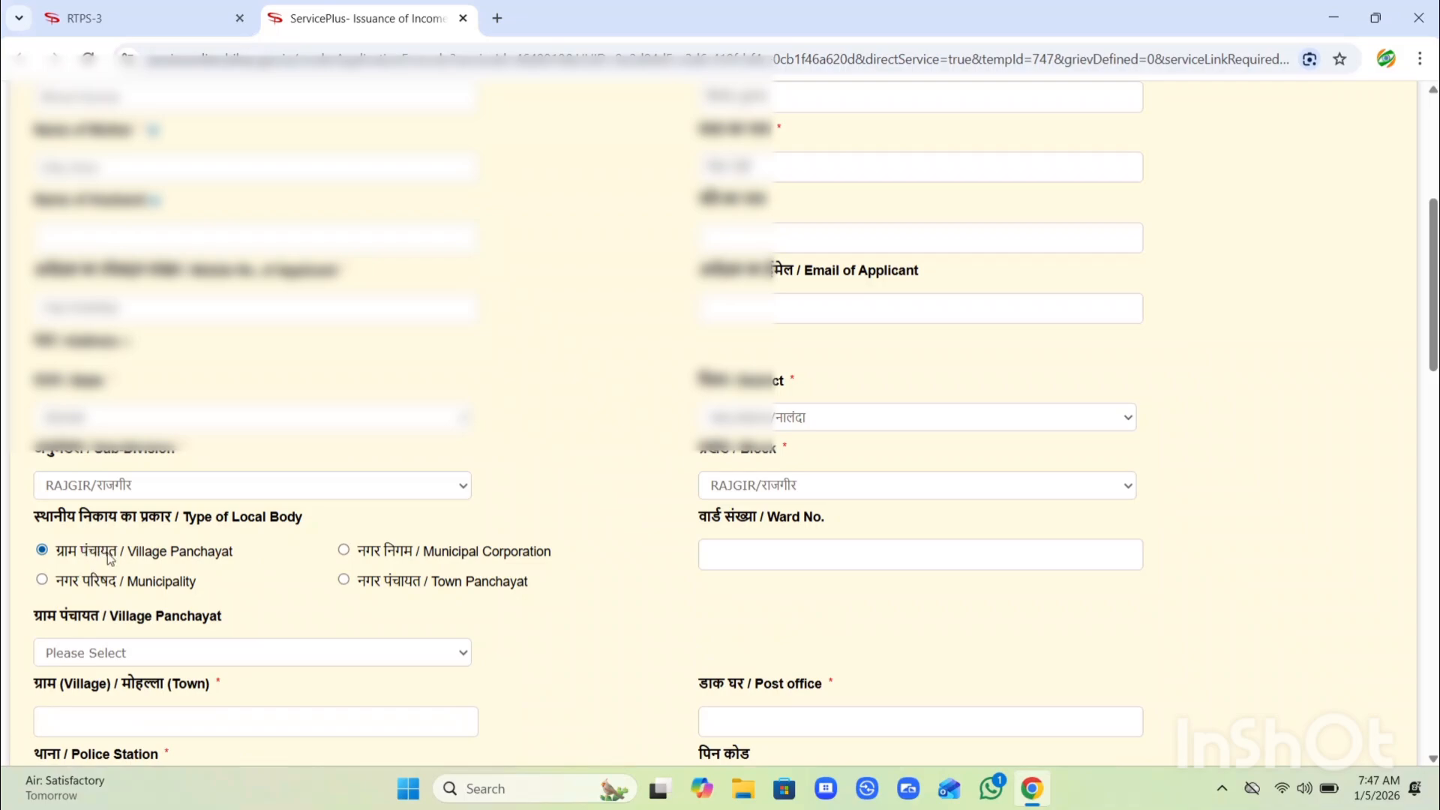
scroll(752, 516, "down", 2)
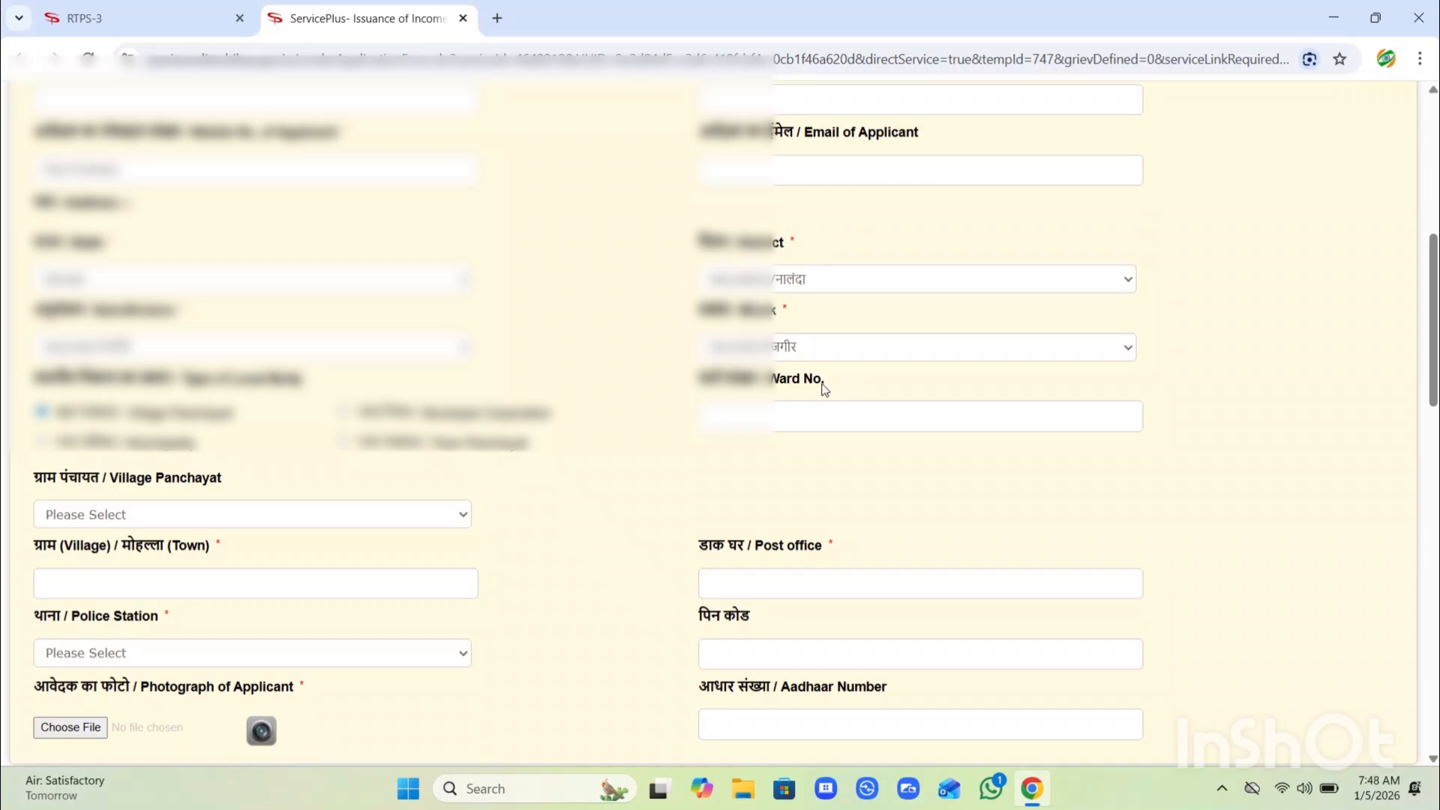
Select GOROUR as the village panchayat and enter the village name.
left_click(410, 515)
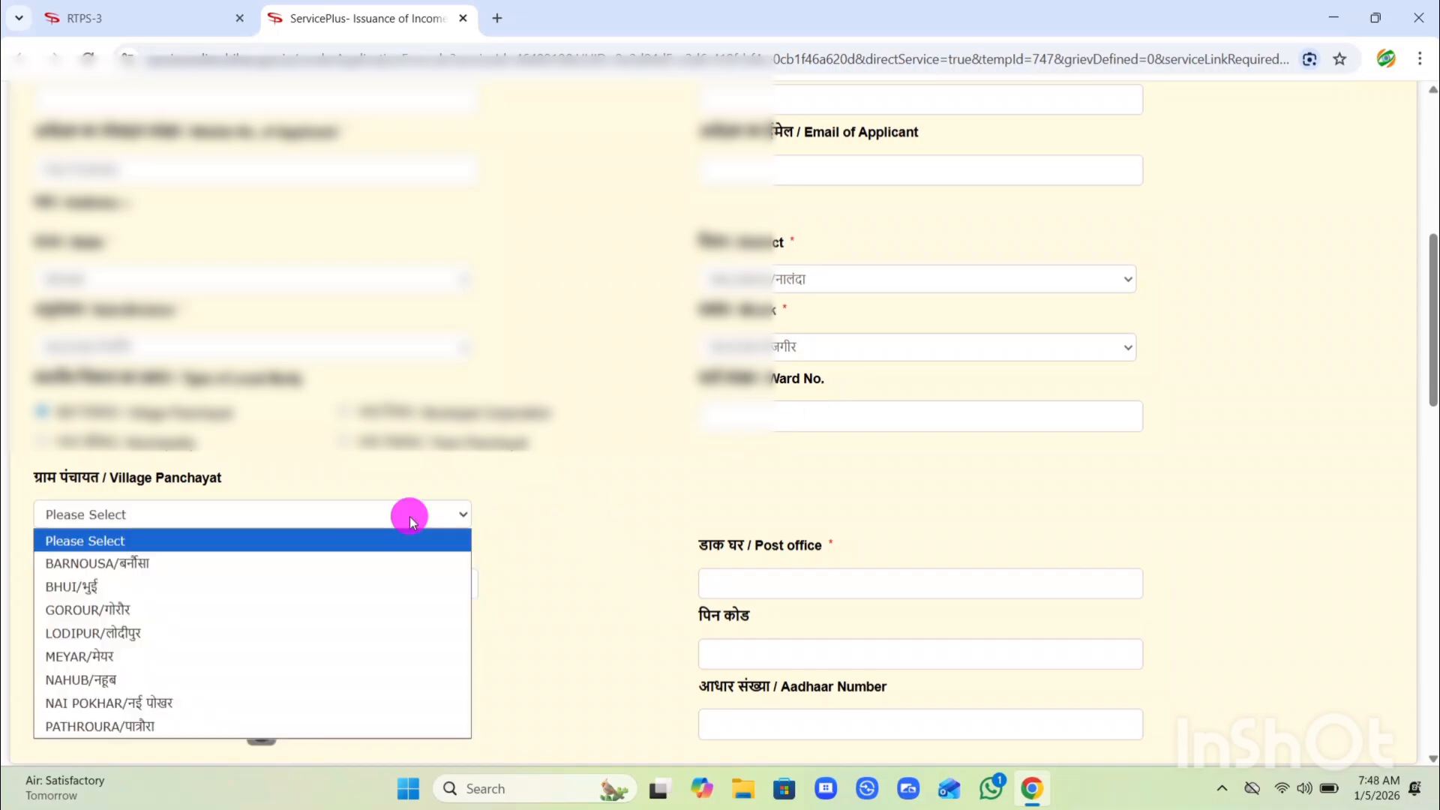
left_click(370, 609)
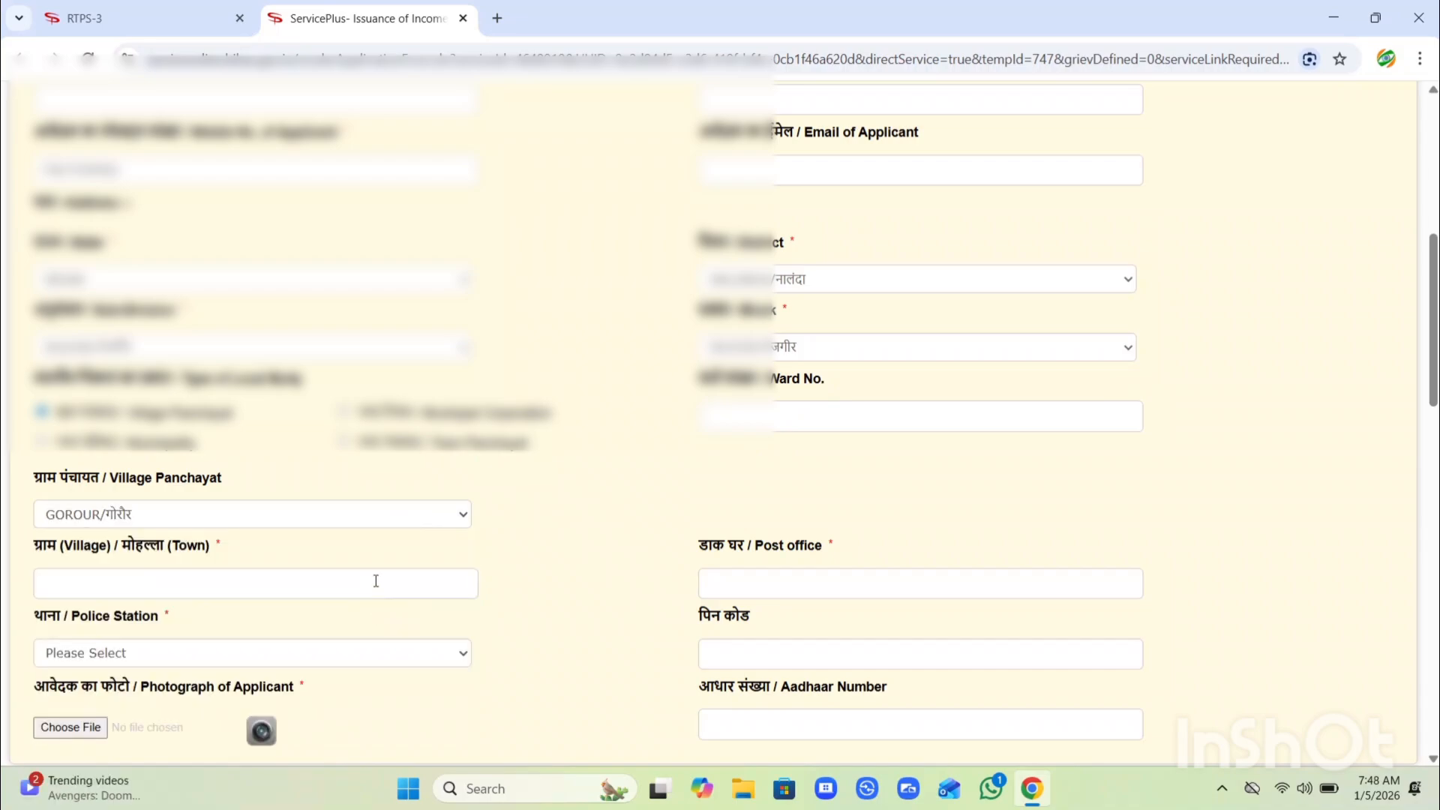
left_click(375, 581)
type("gorour")
left_click(976, 583)
type("gorour")
Pick Chhabilapur as the police station and fill in the PIN code.
scroll(977, 583, "down", 2)
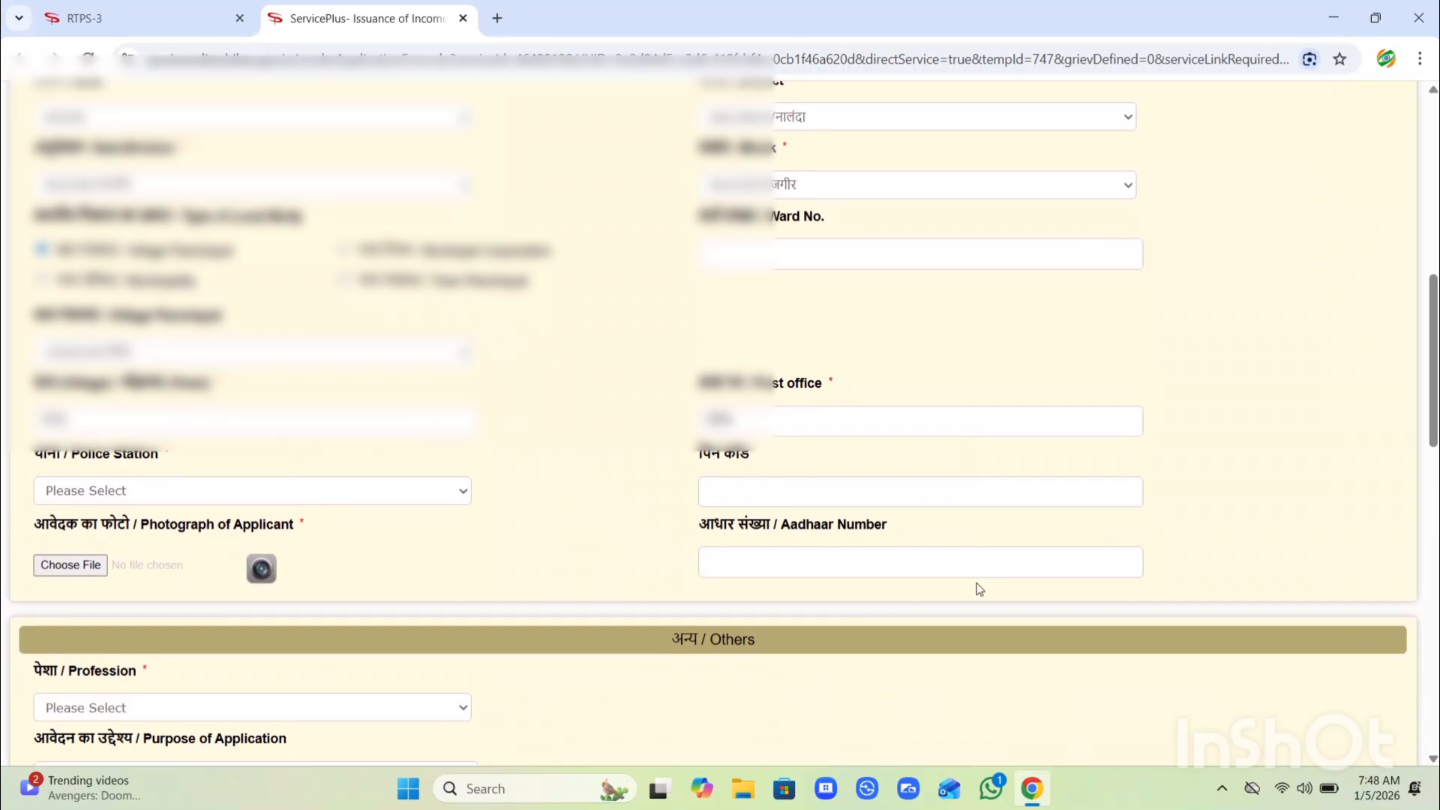
left_click(281, 492)
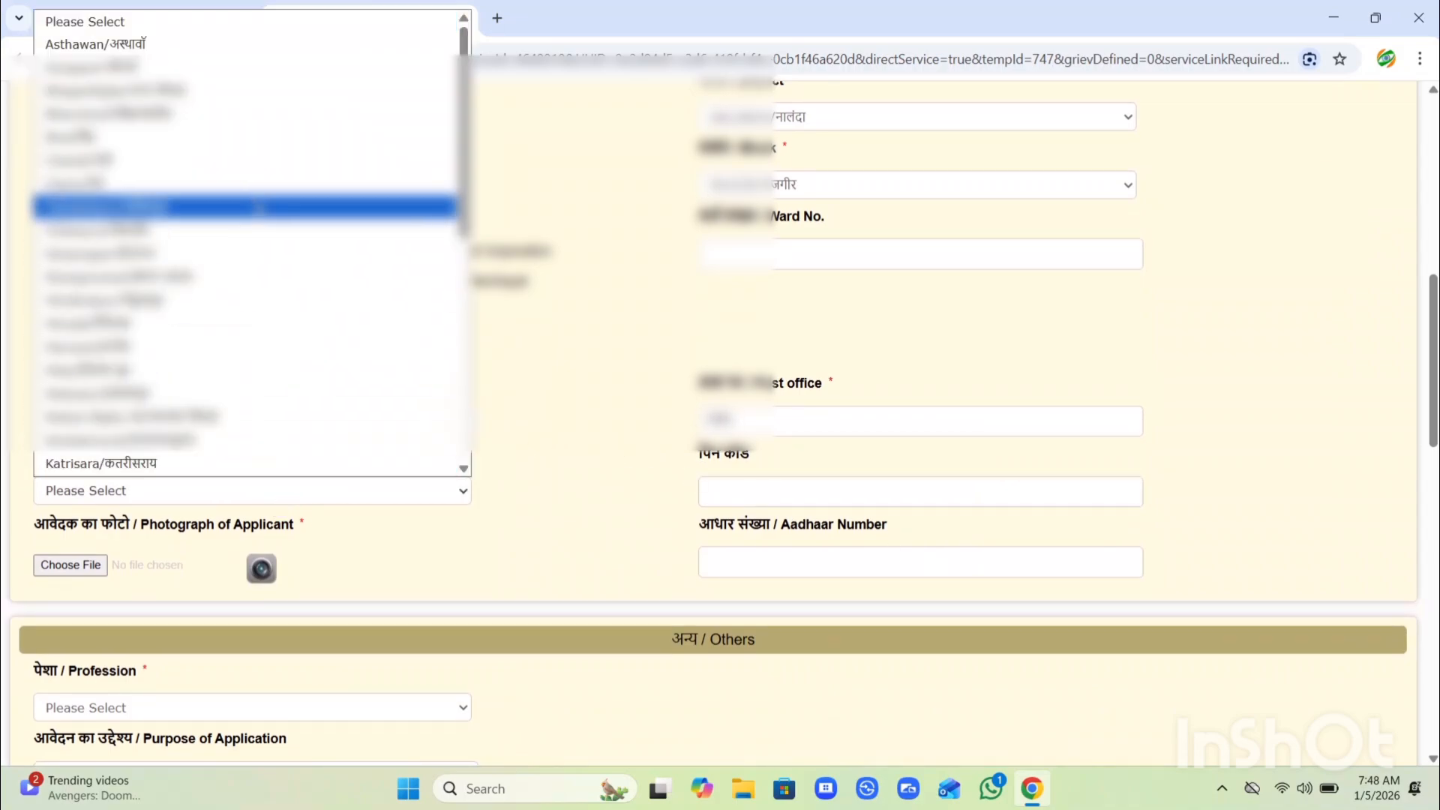
left_click(255, 204)
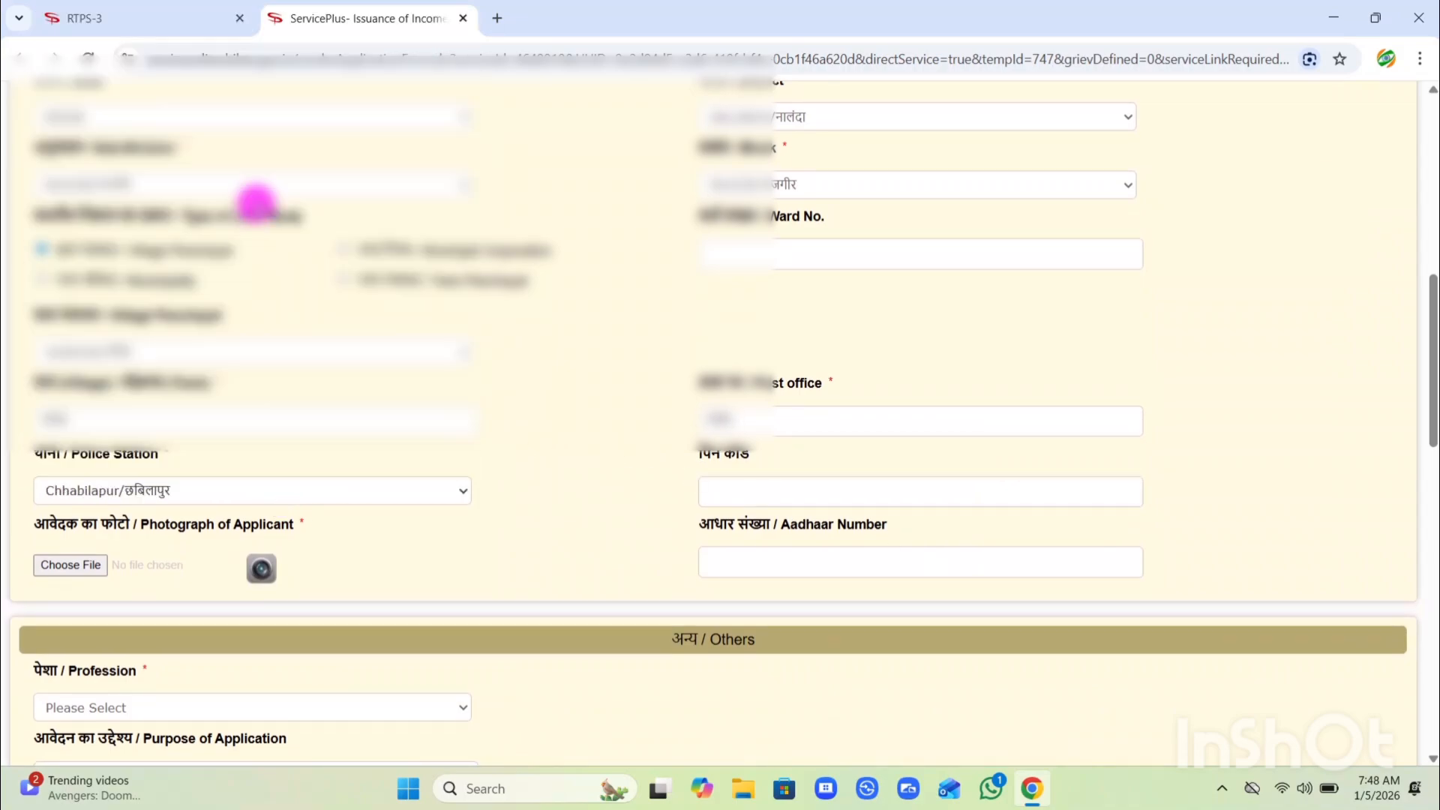
left_click(732, 493)
type("803116")
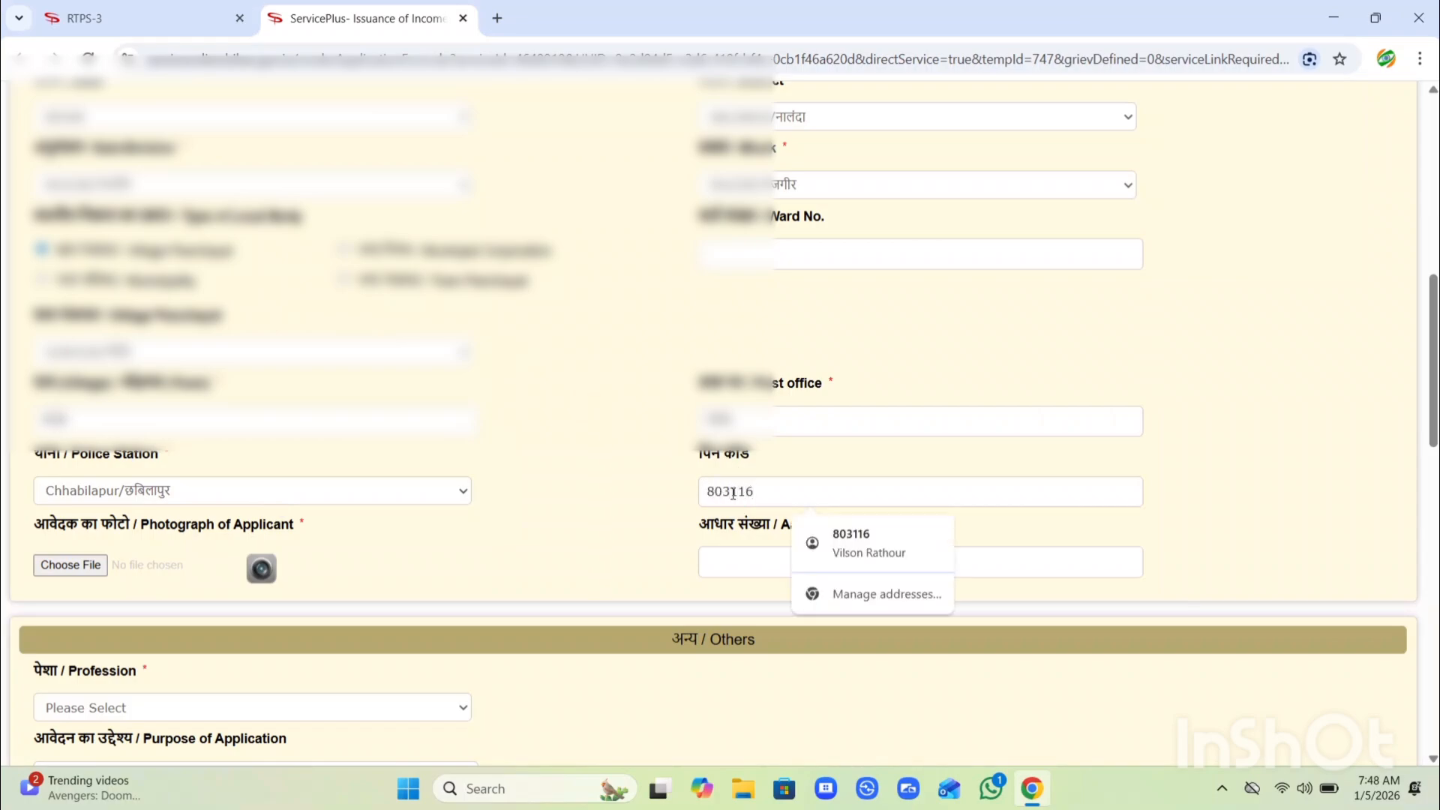
scroll(733, 493, "down", 2)
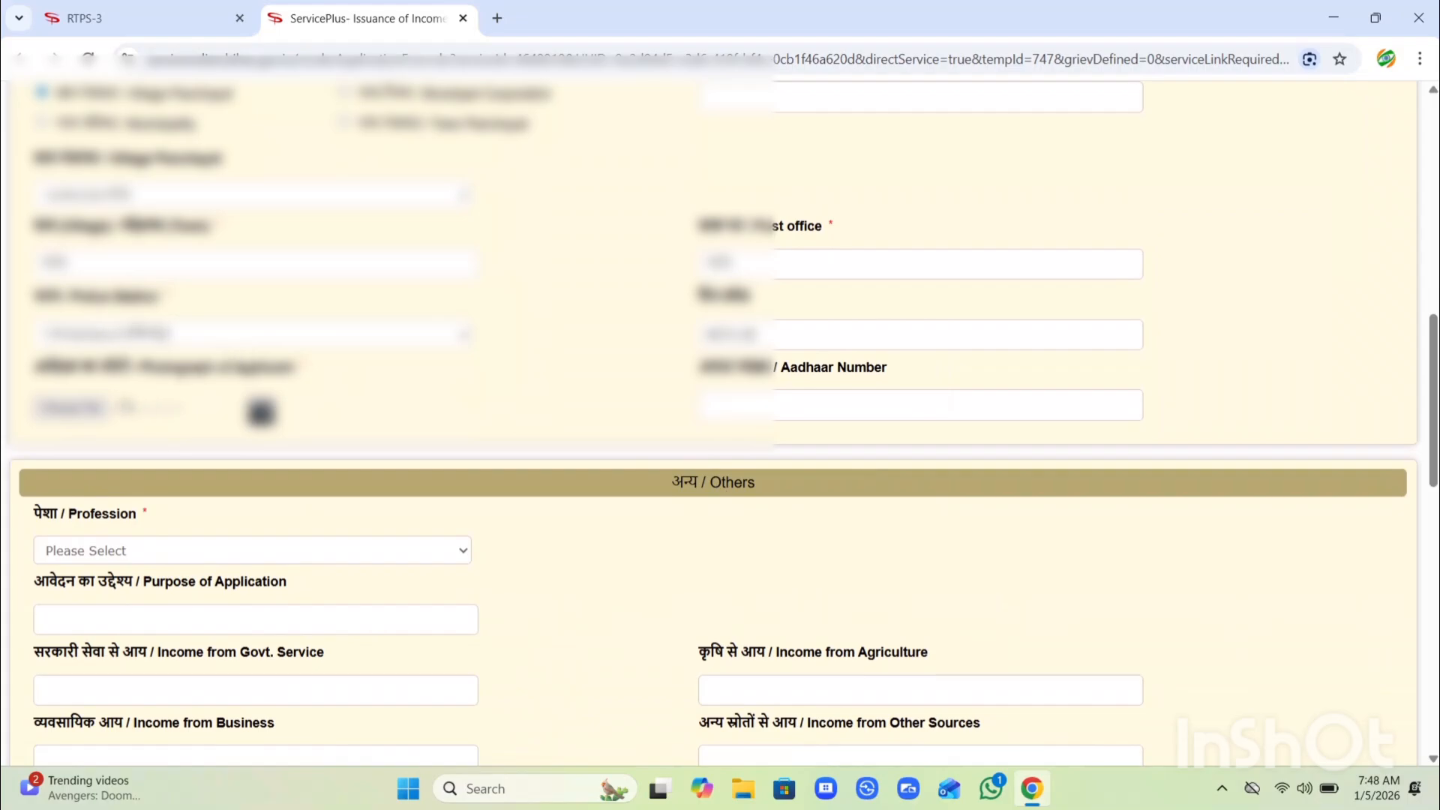
Upload the applicant's JPG photo from their folder on the Desktop.
left_click(90, 409)
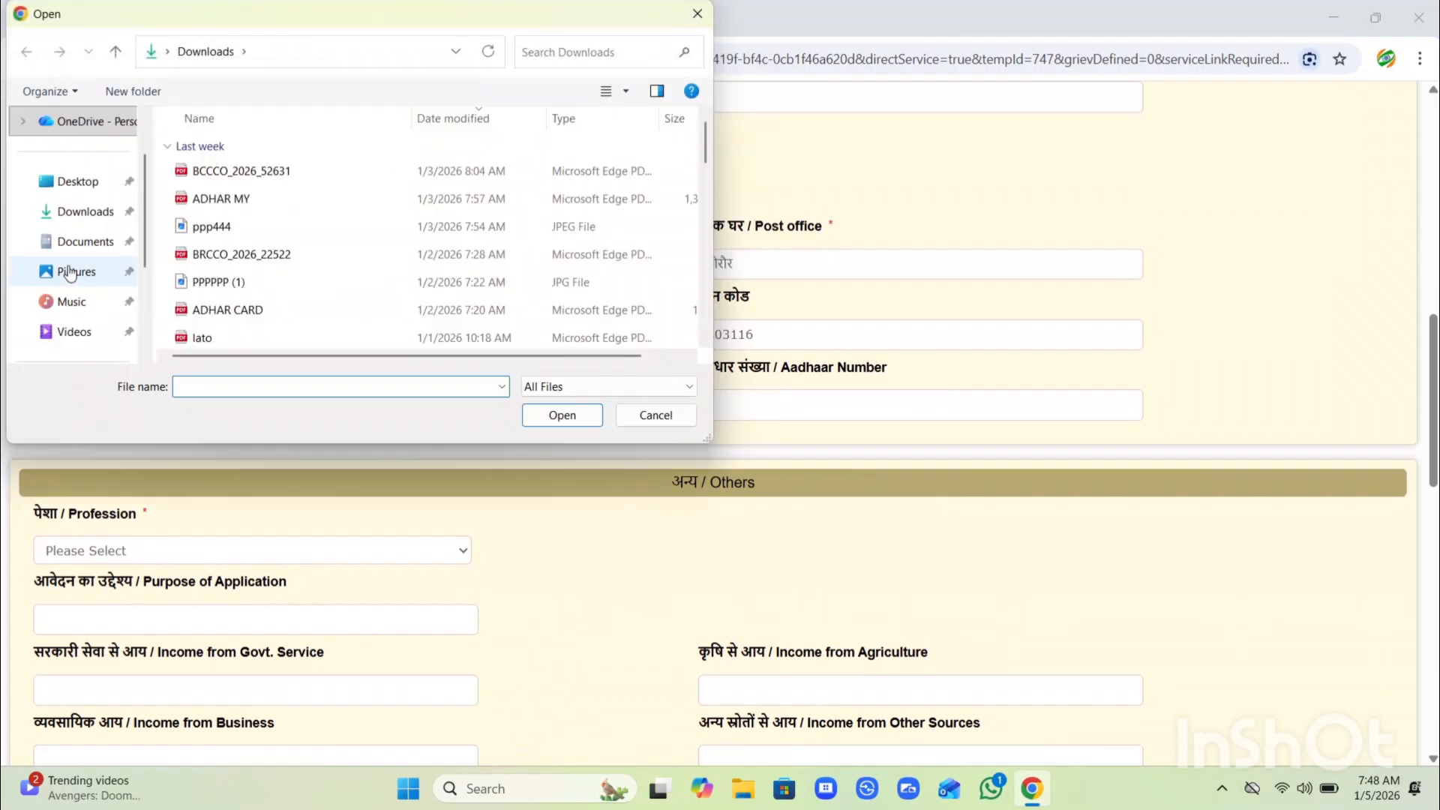
left_click(88, 182)
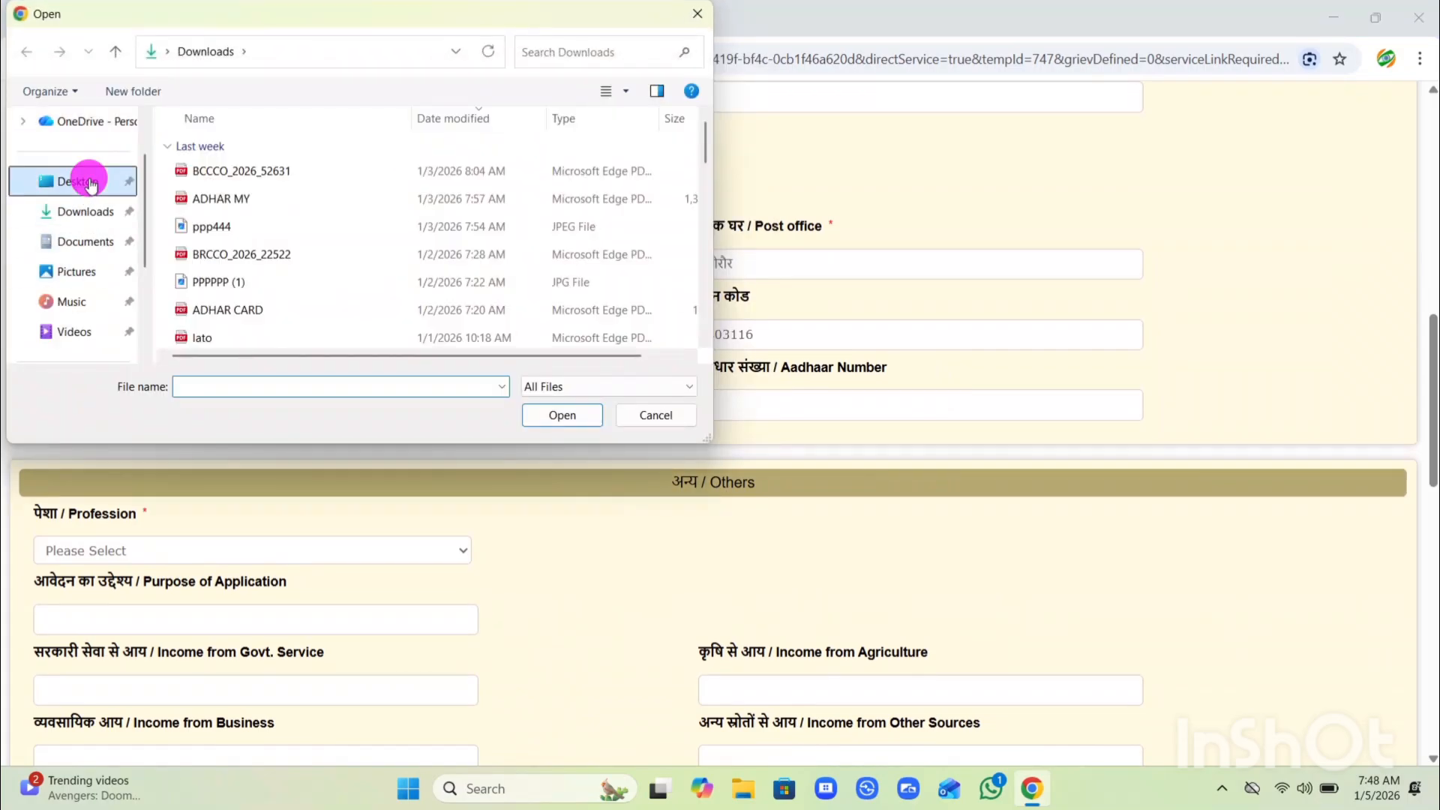
left_click(216, 166)
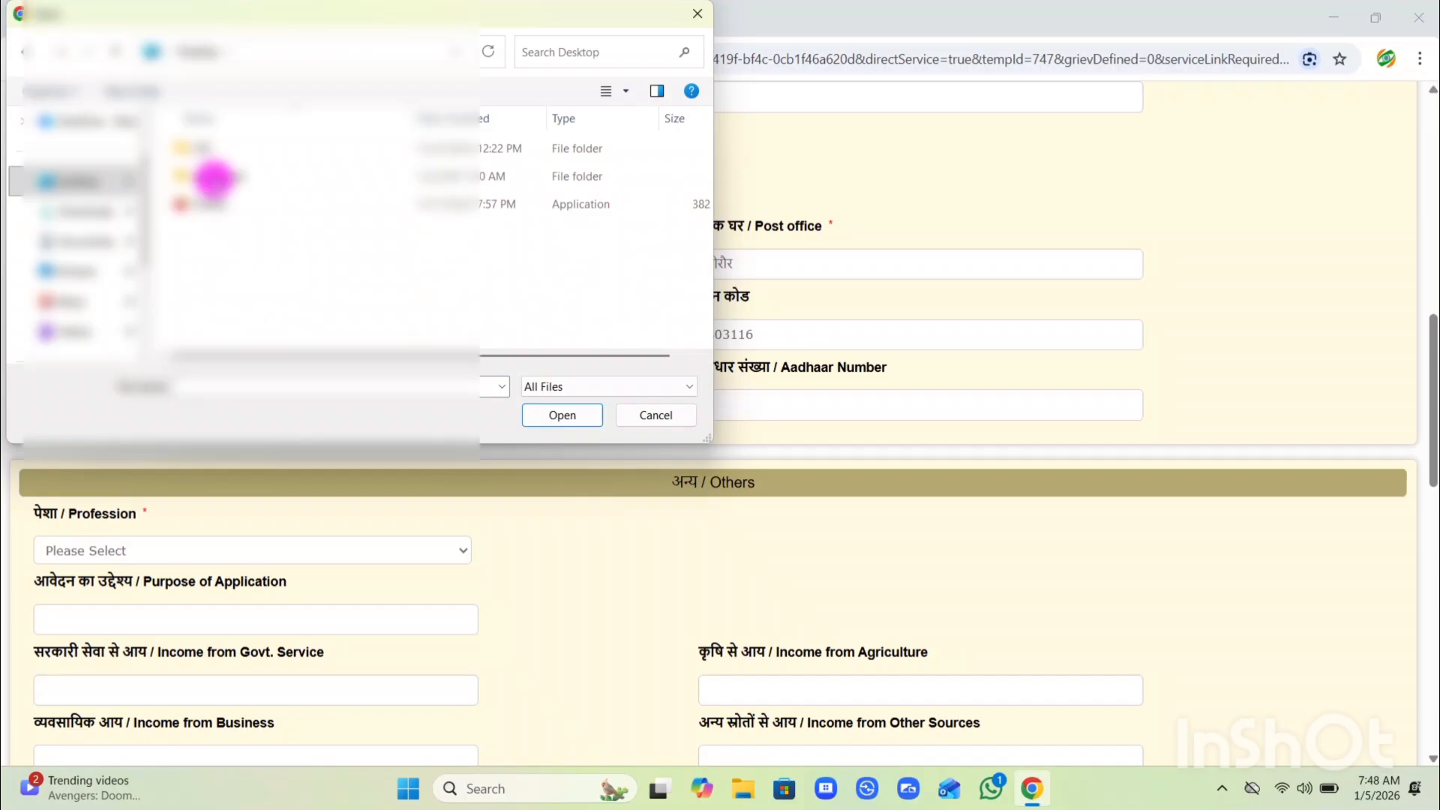
double_click(213, 178)
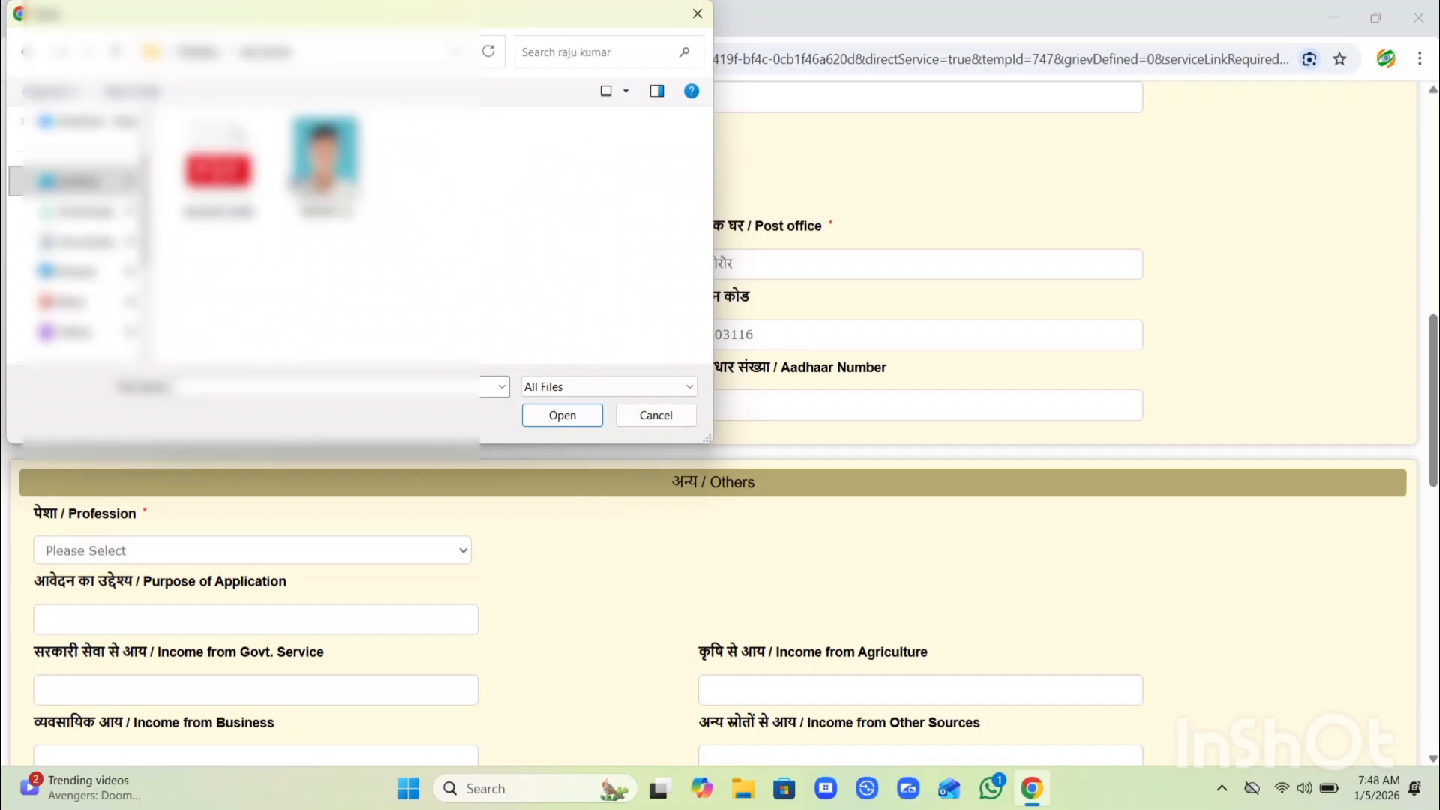
double_click(318, 174)
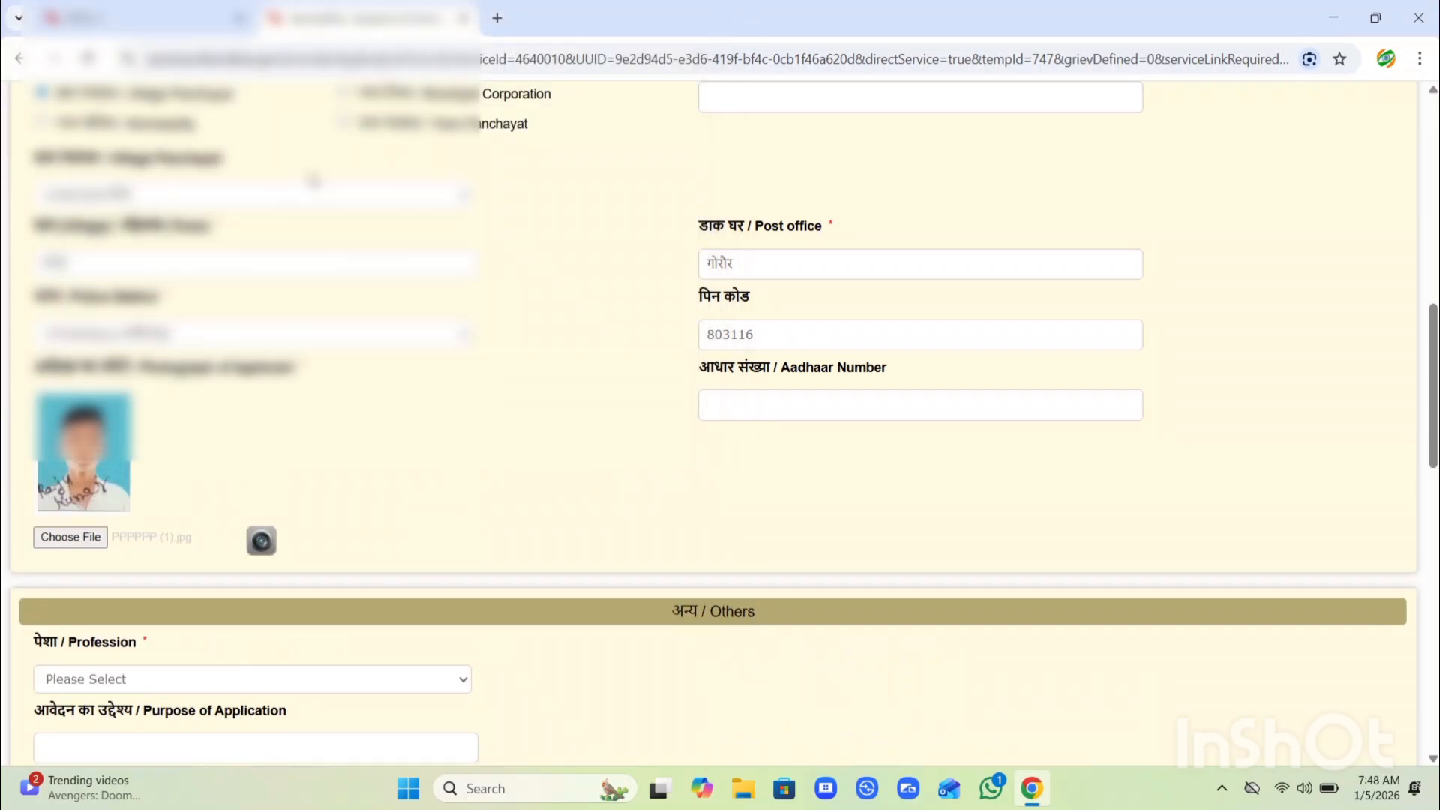
scroll(314, 181, "down", 4)
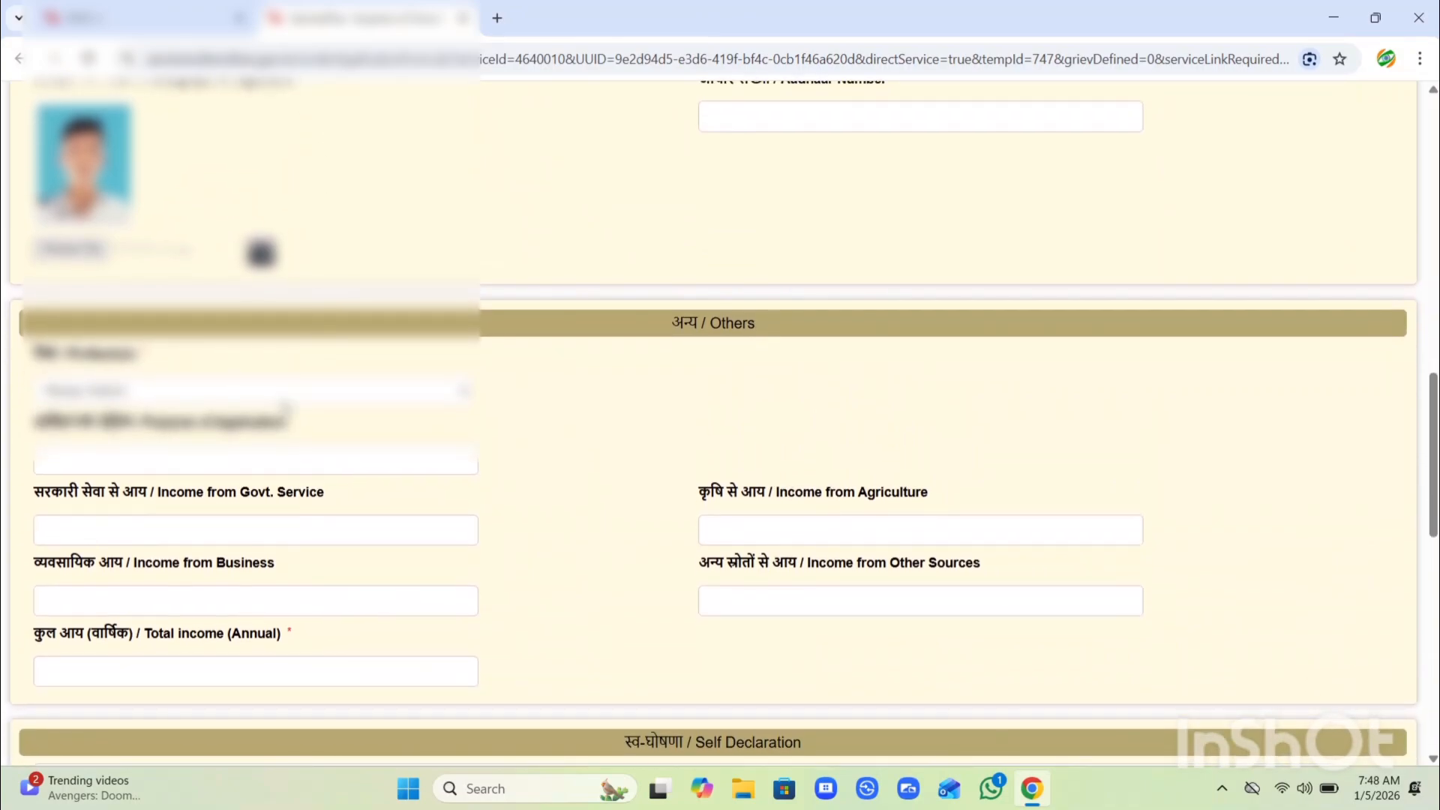
Select Student as profession and enter 59000 as agricultural and total annual income.
left_click(284, 397)
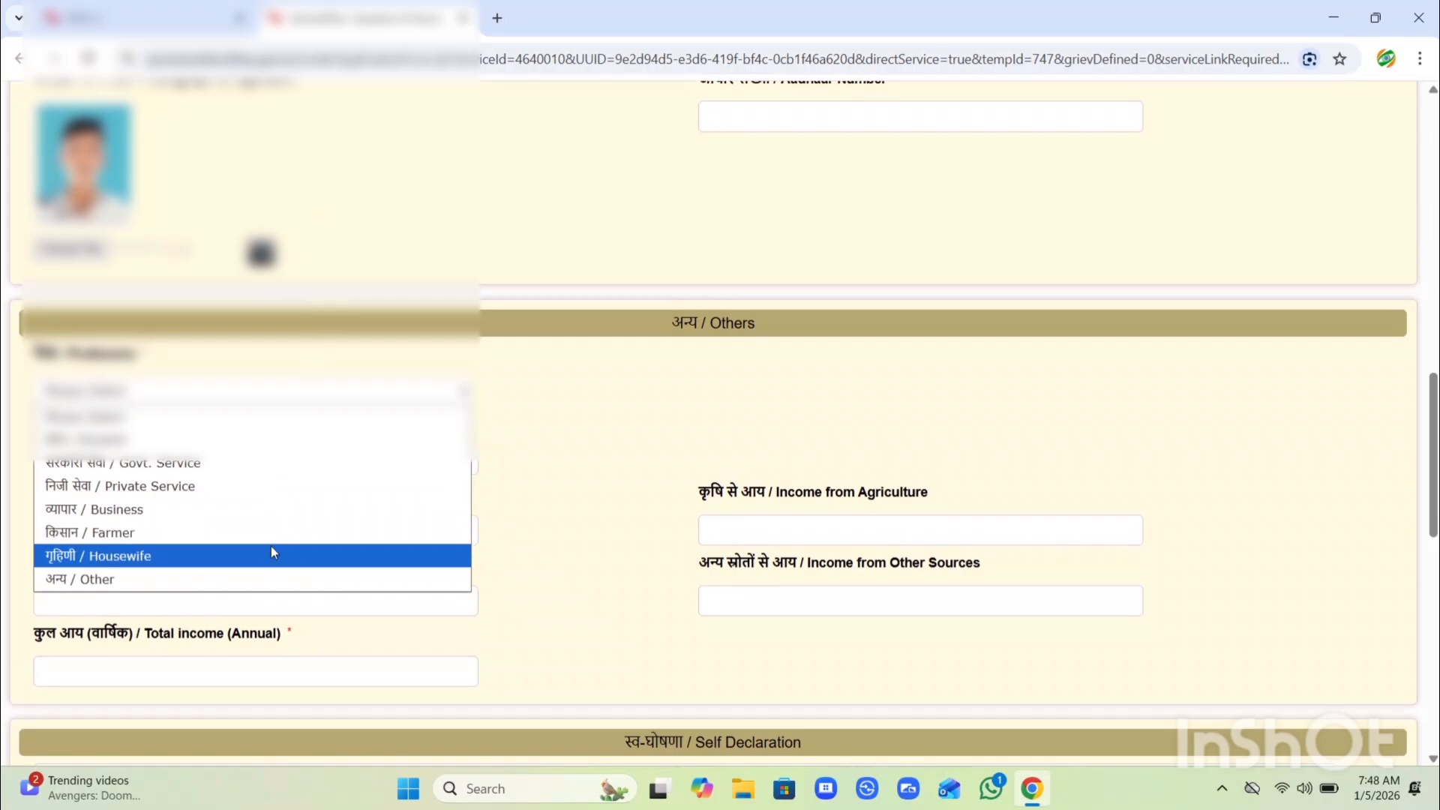
left_click(243, 443)
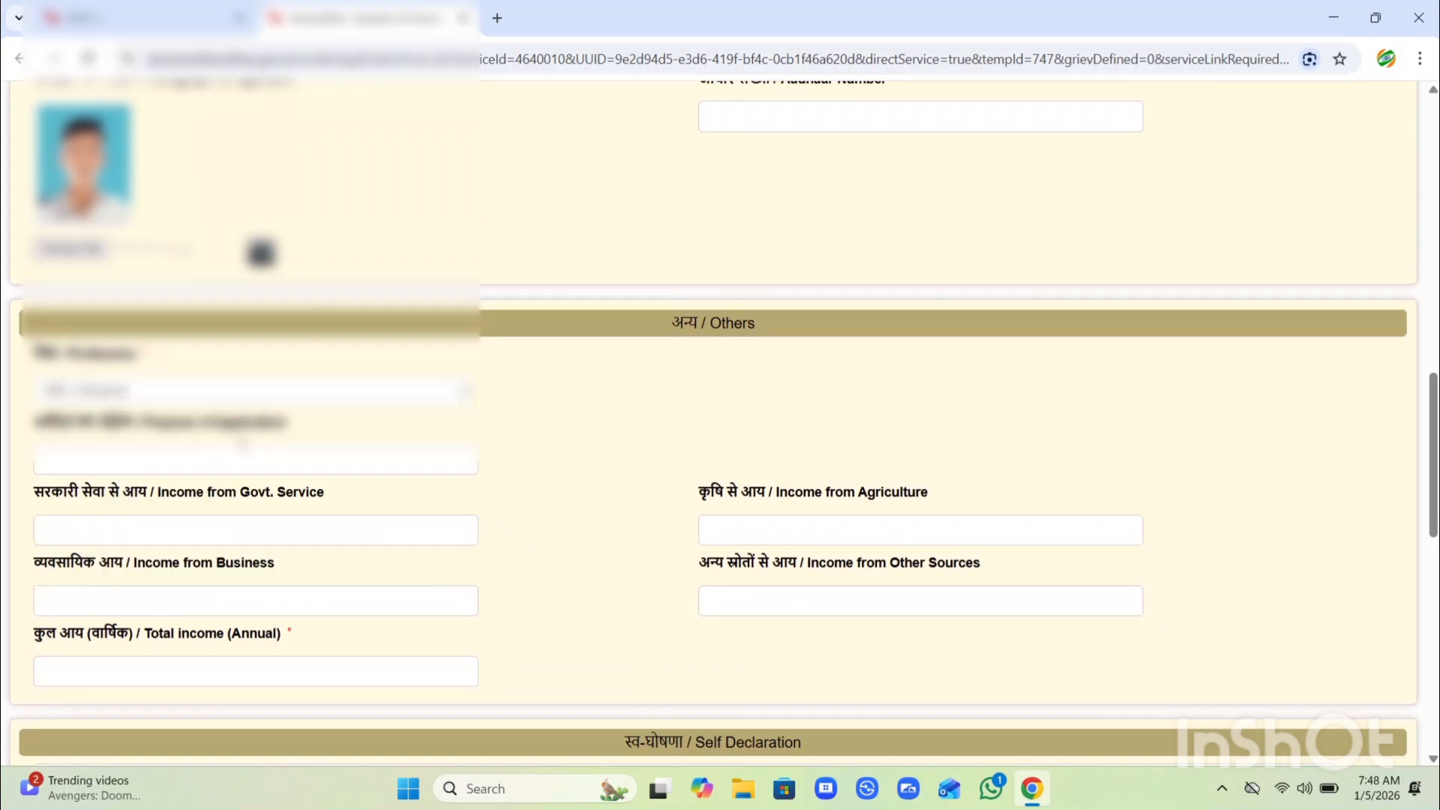
left_click(231, 456)
left_click(738, 527)
type("59000")
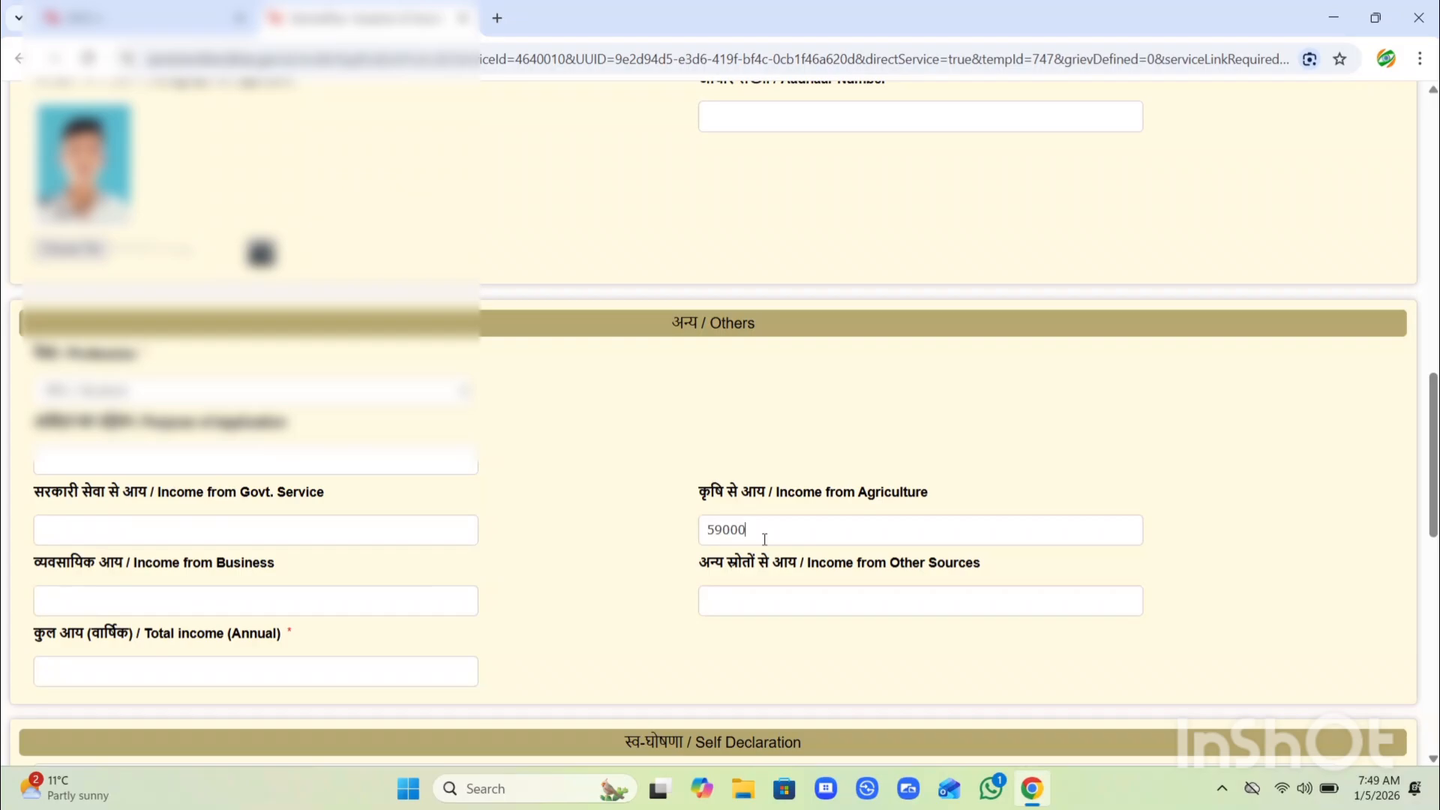
scroll(764, 538, "down", 3)
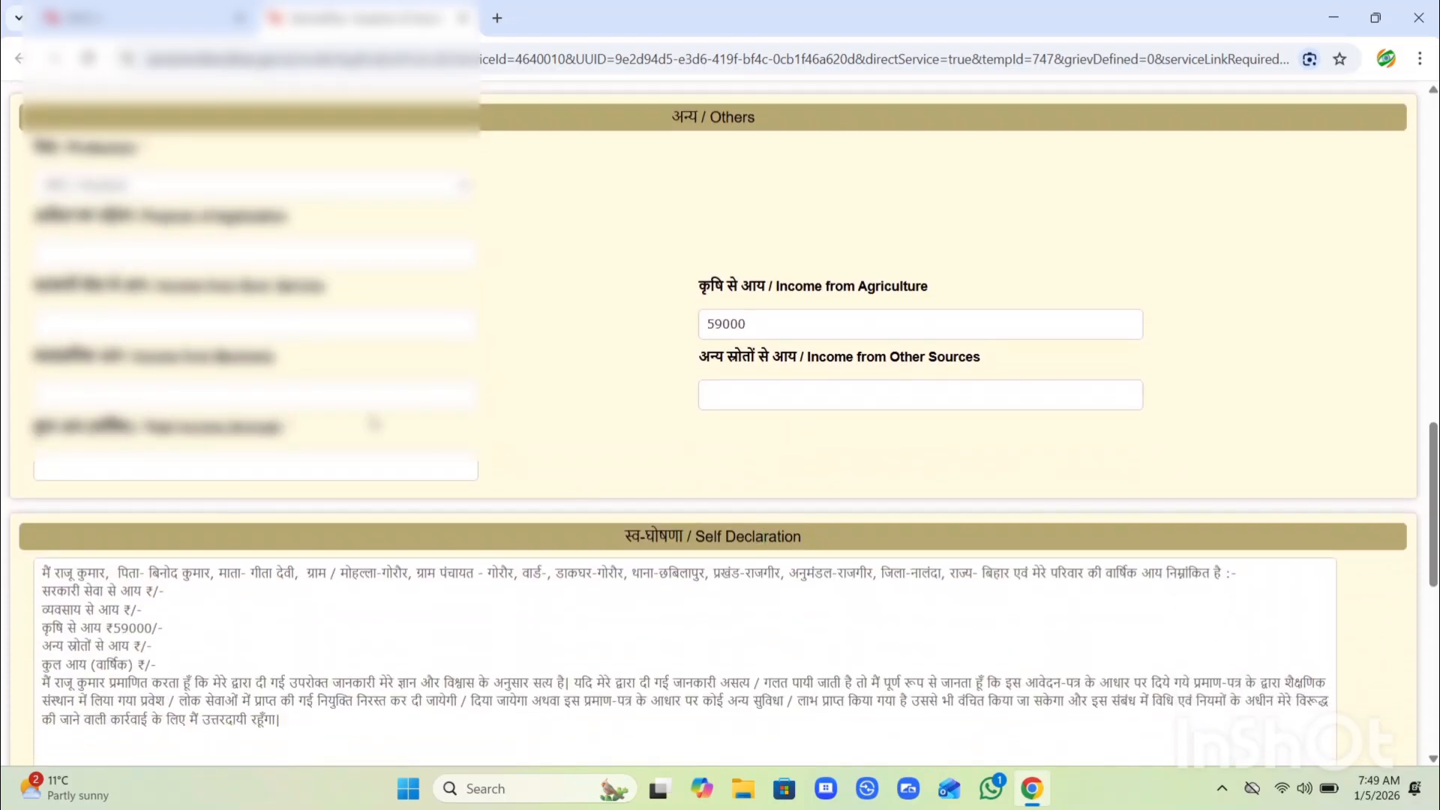
left_click(292, 467)
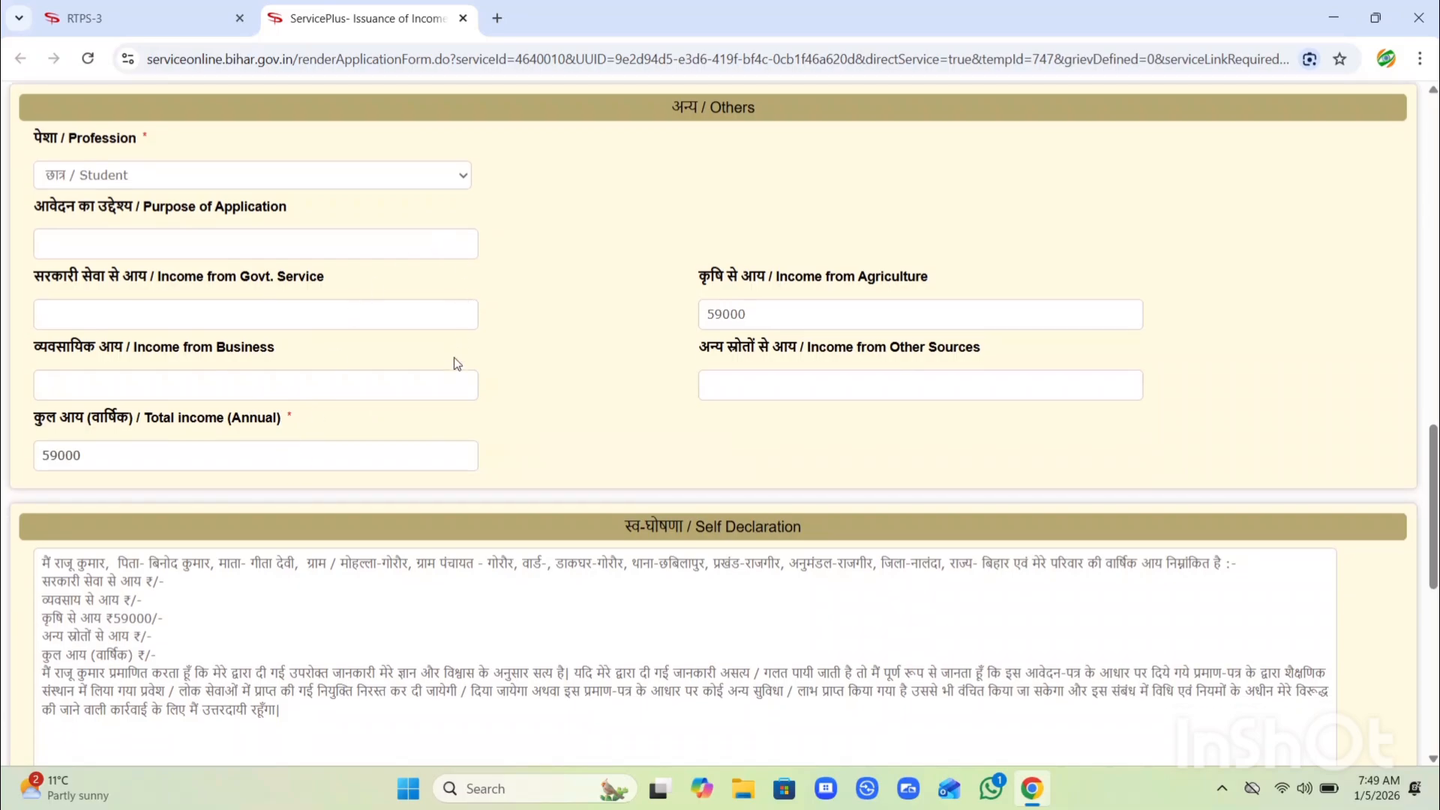
scroll(453, 360, "down", 8)
Type the word-verification captcha characters and scroll back through the form to review it.
scroll(452, 357, "down", 1)
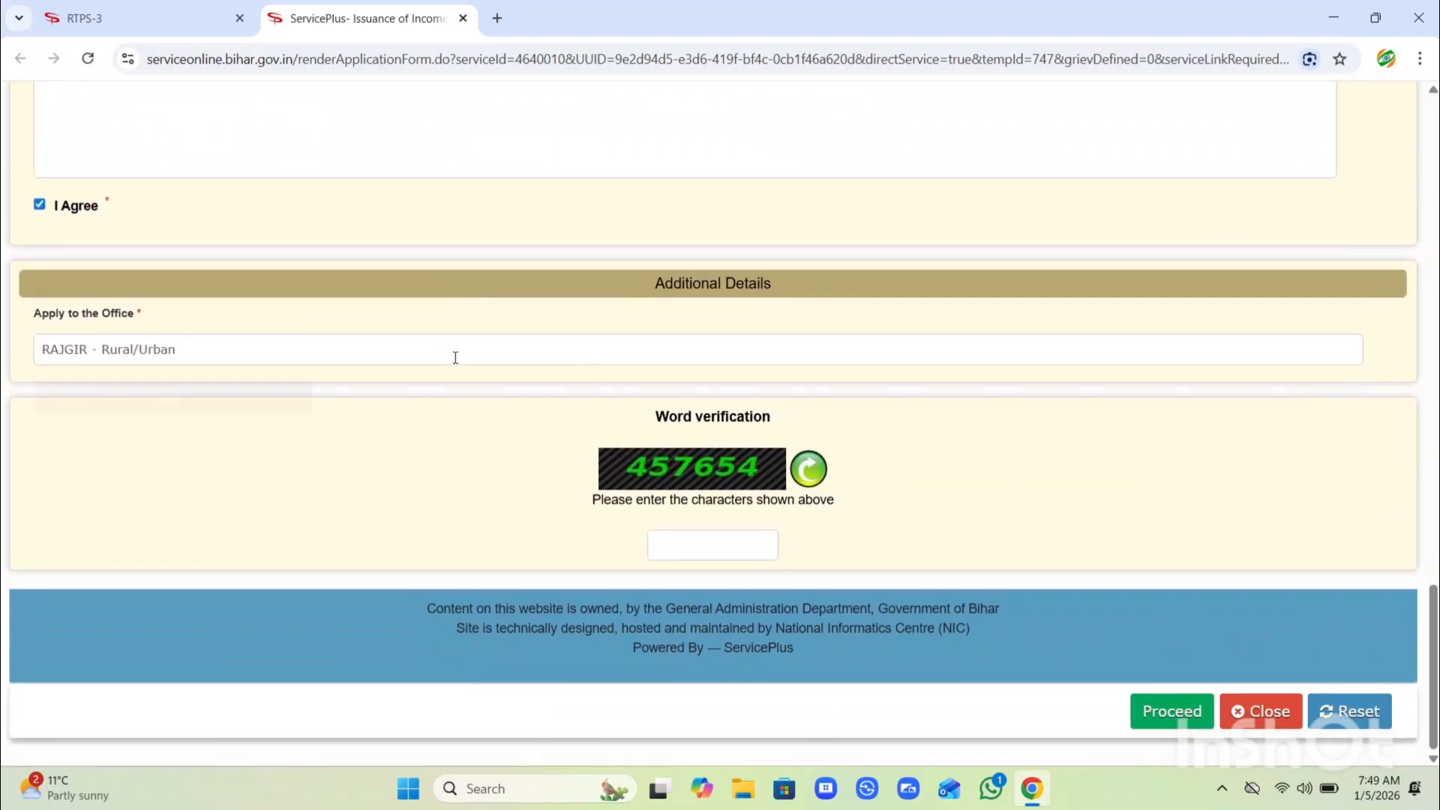
left_click(691, 557)
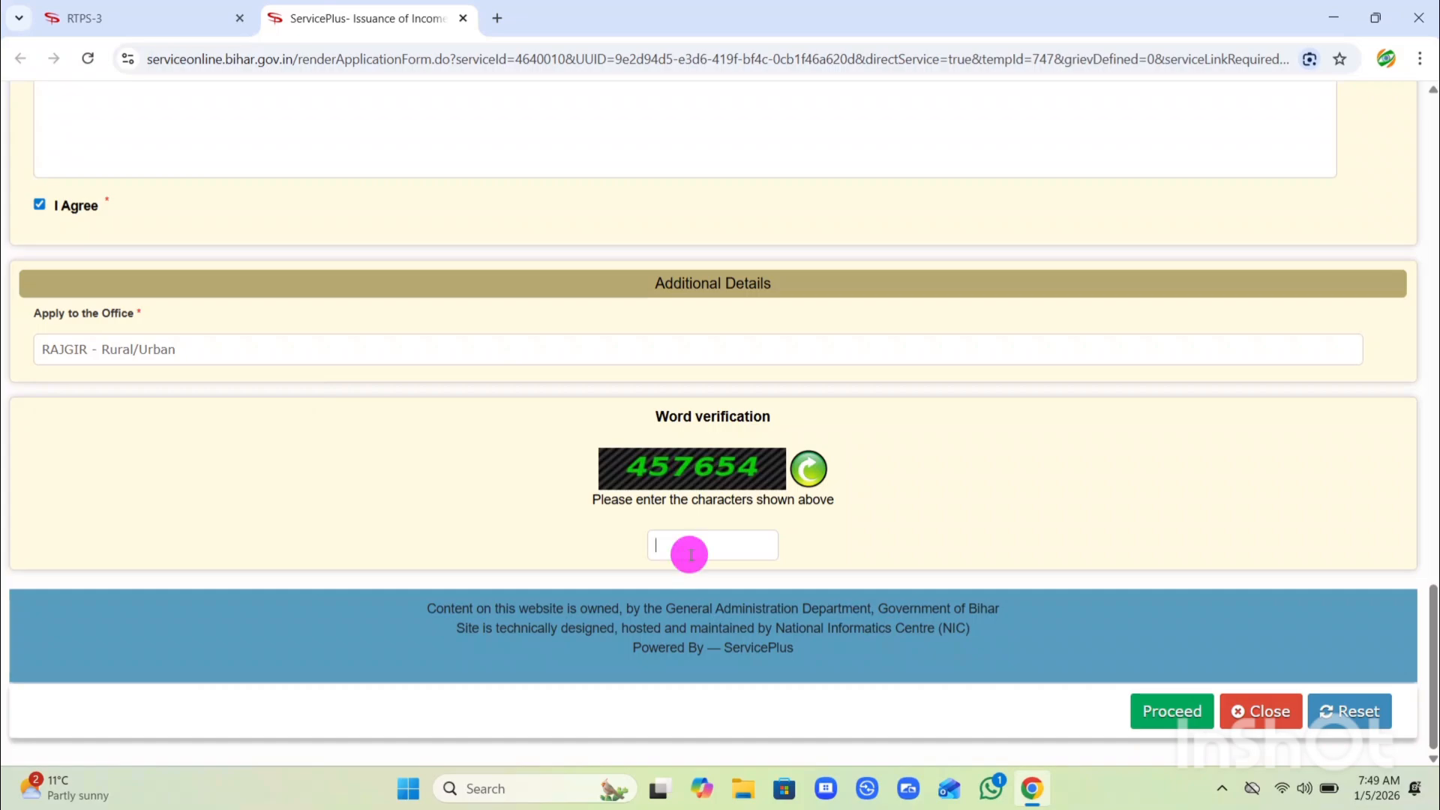
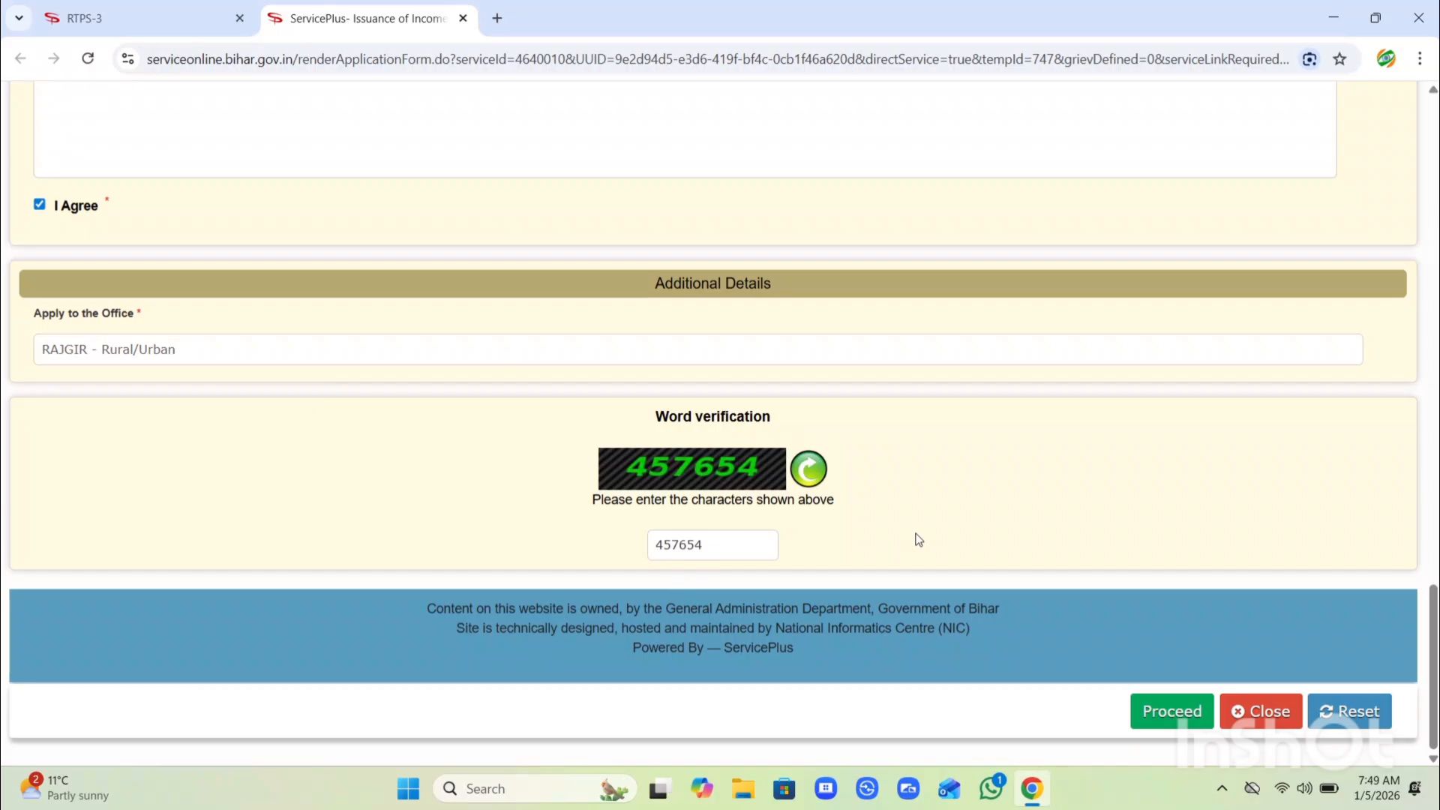
scroll(918, 538, "up", 6)
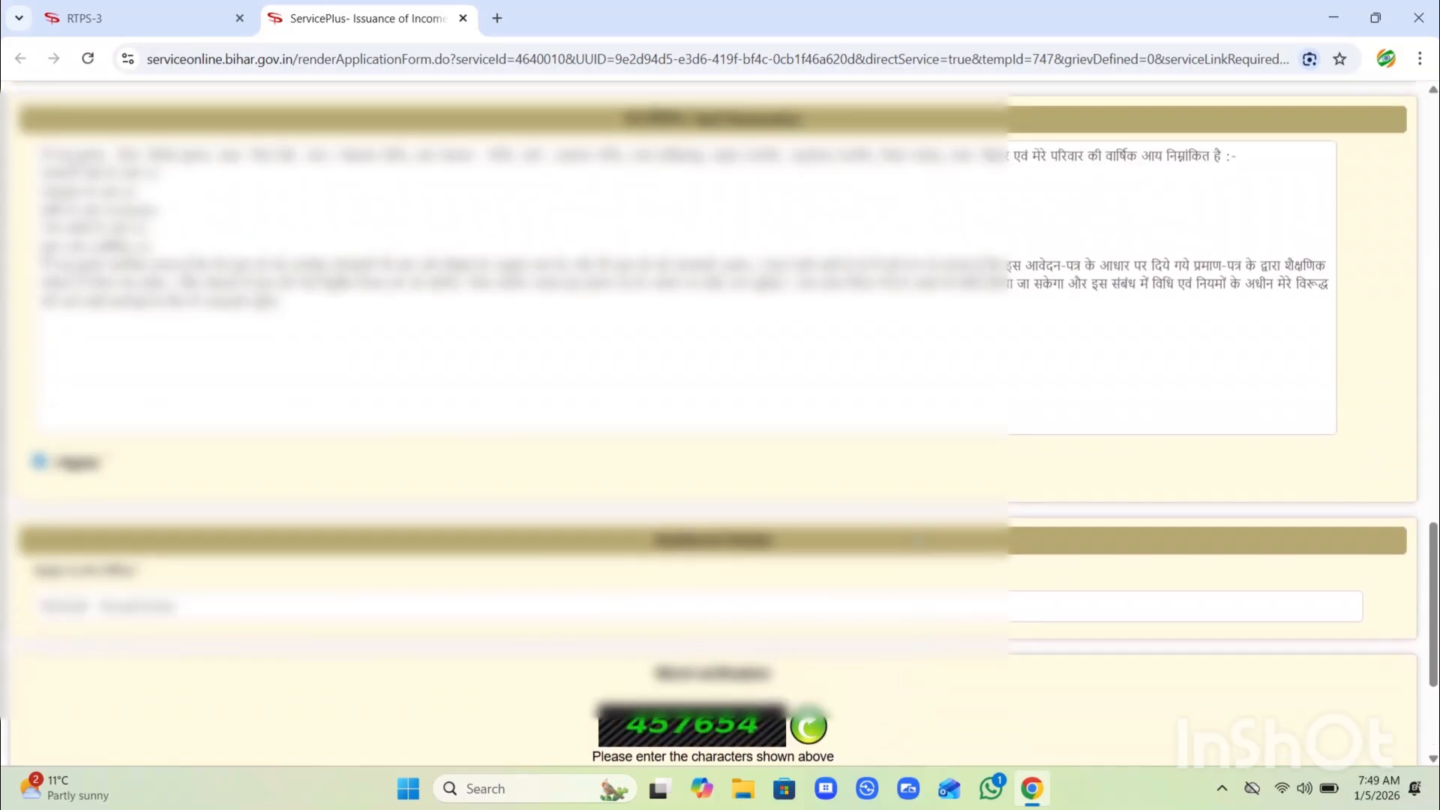
scroll(918, 540, "up", 12)
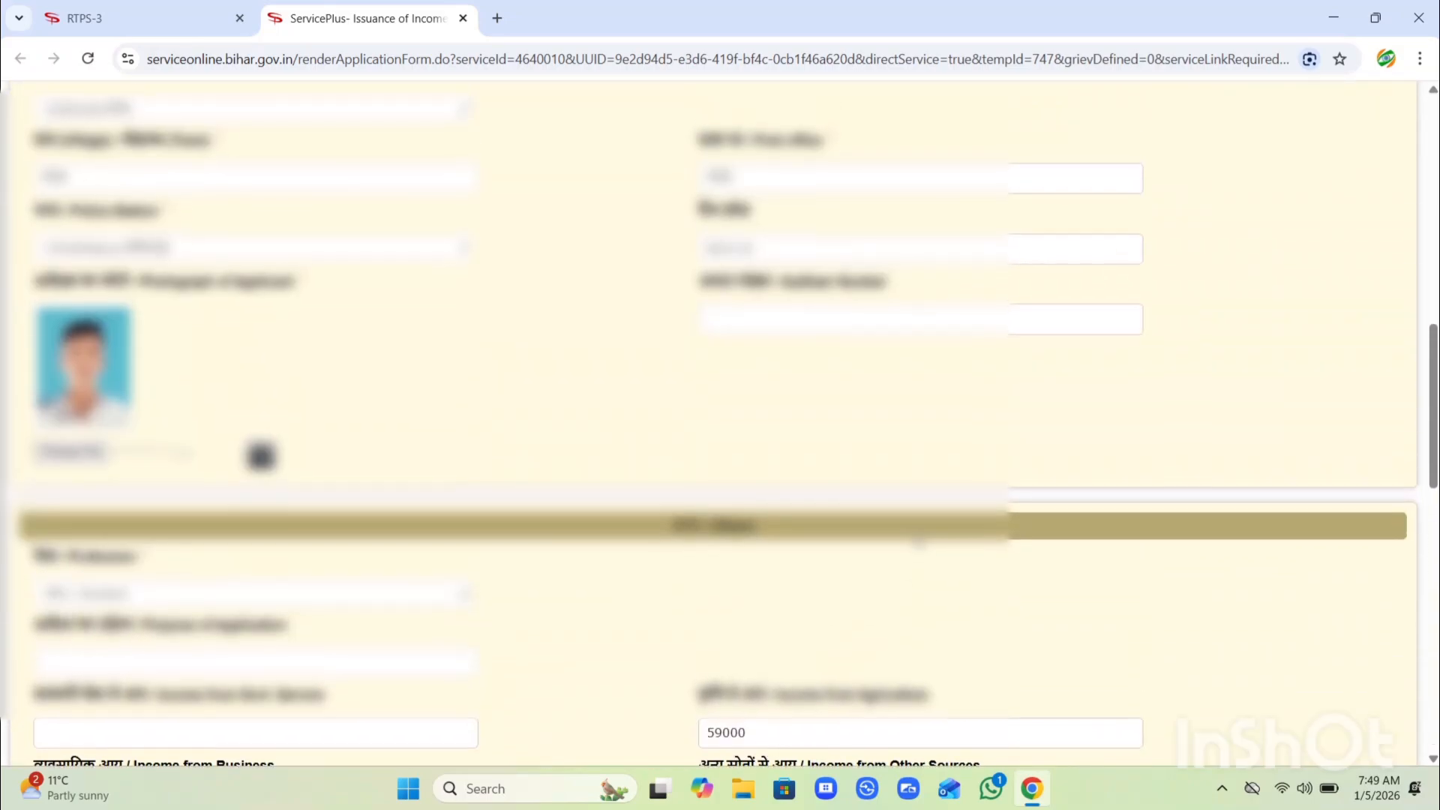
scroll(918, 539, "up", 6)
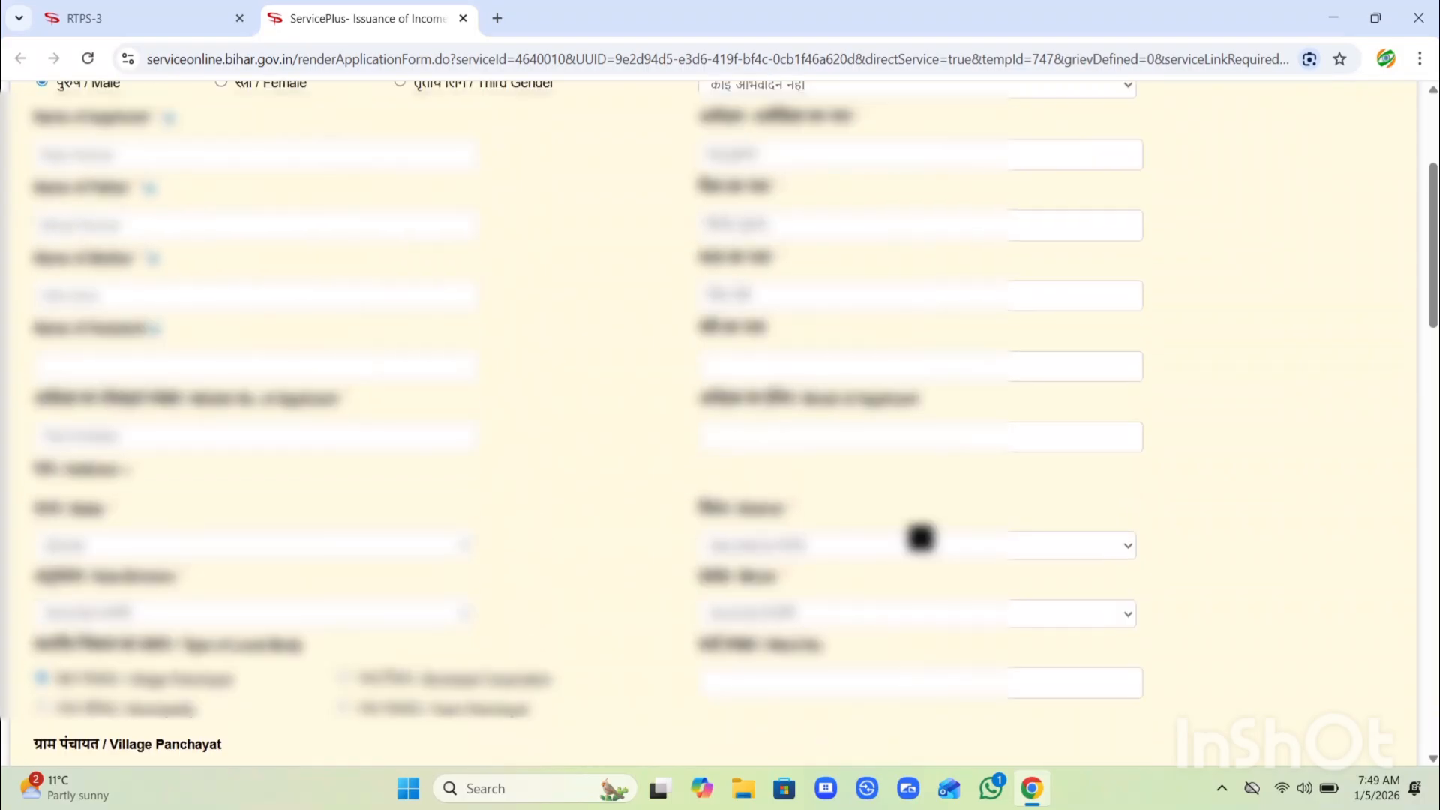
scroll(918, 538, "up", 1)
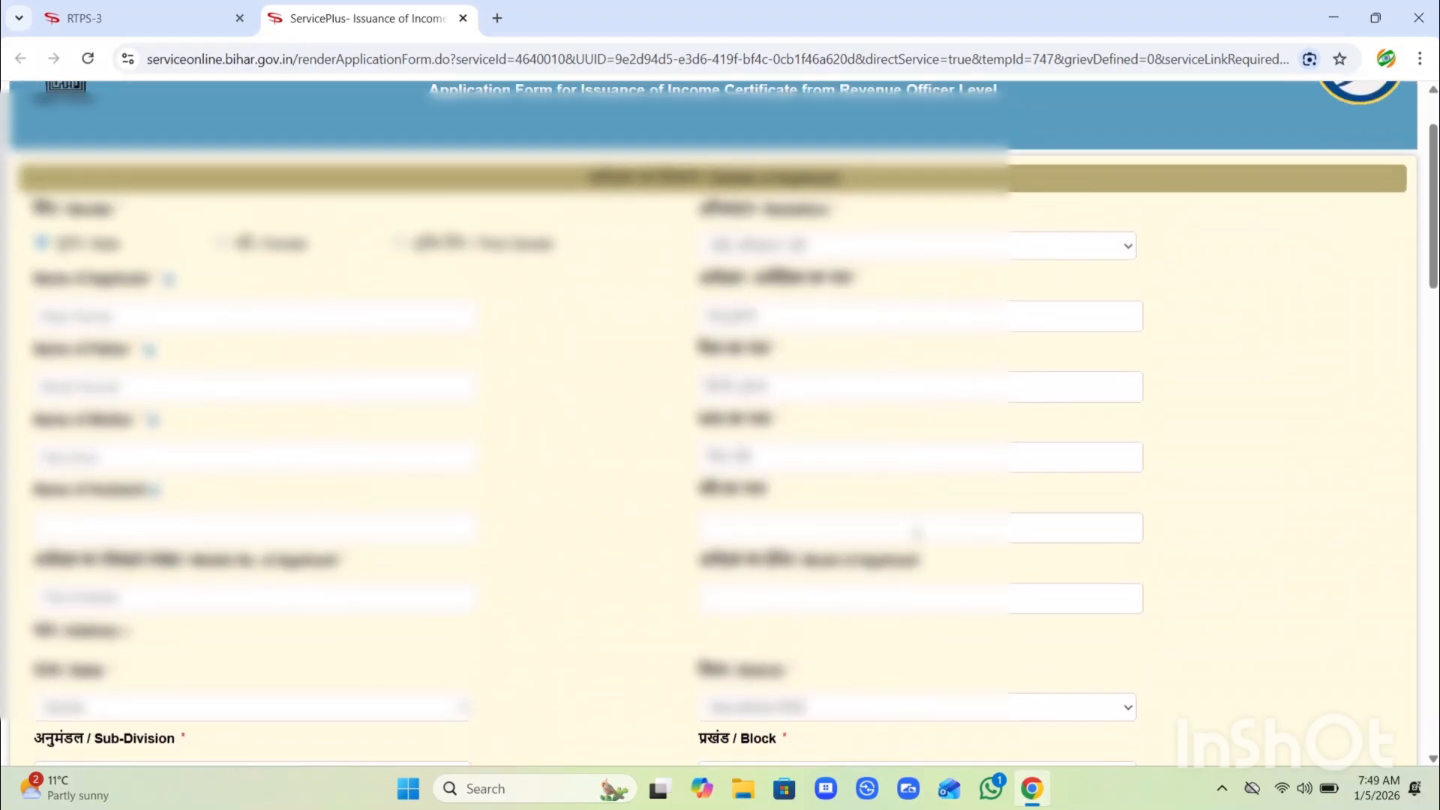
scroll(916, 534, "up", 1)
scroll(917, 534, "down", 10)
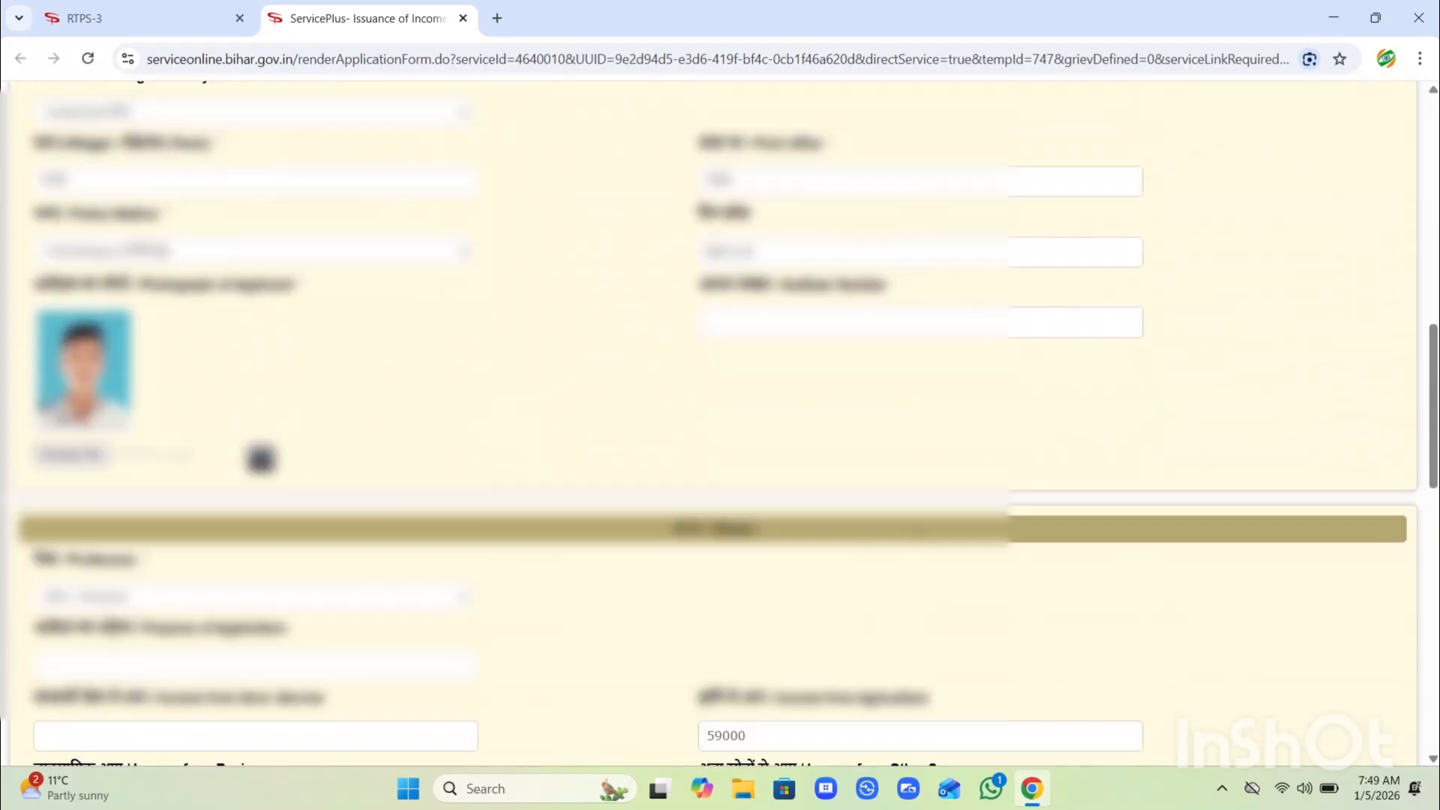
scroll(916, 533, "down", 15)
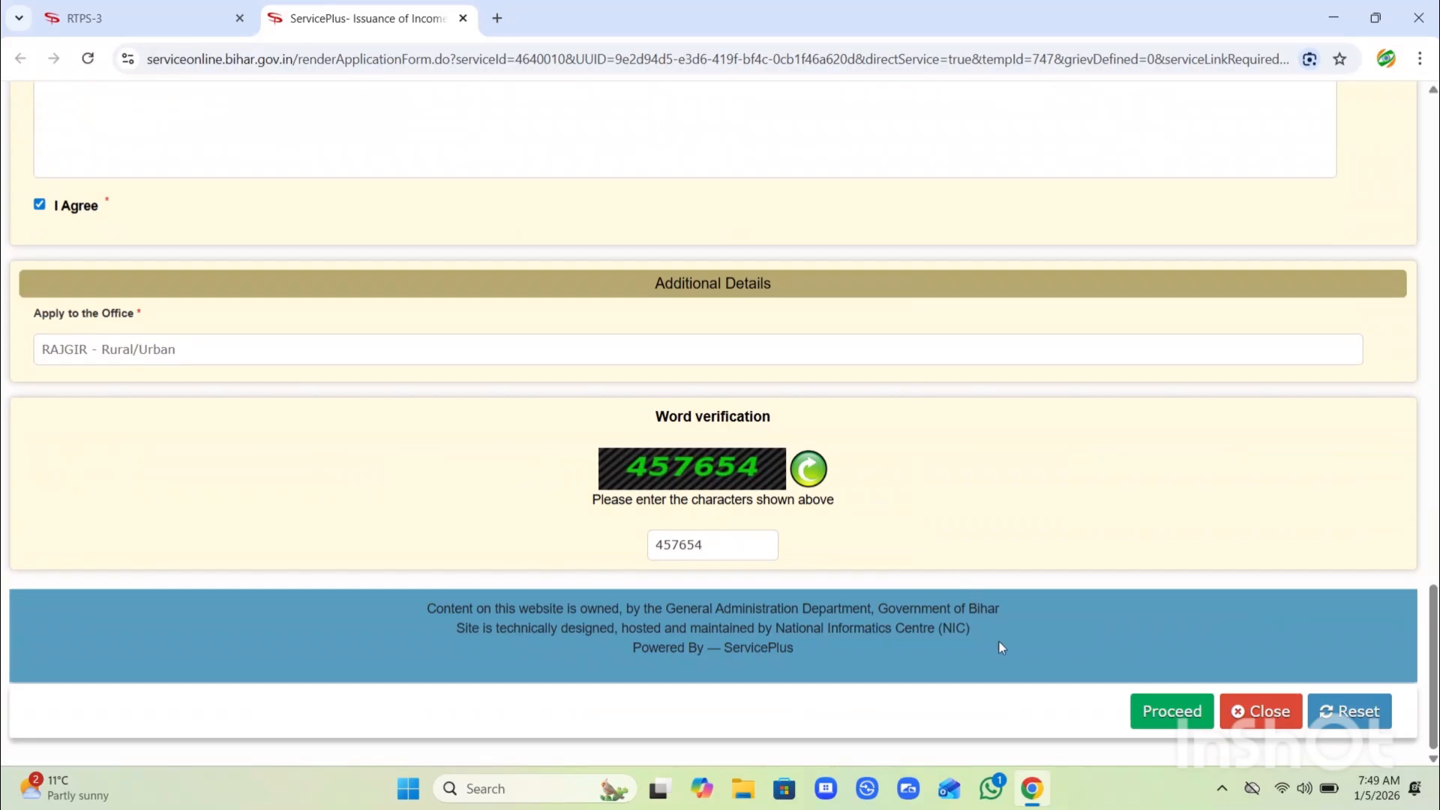
Proceed with the form, confirm the details dialog, and review the draft application preview.
left_click(1146, 713)
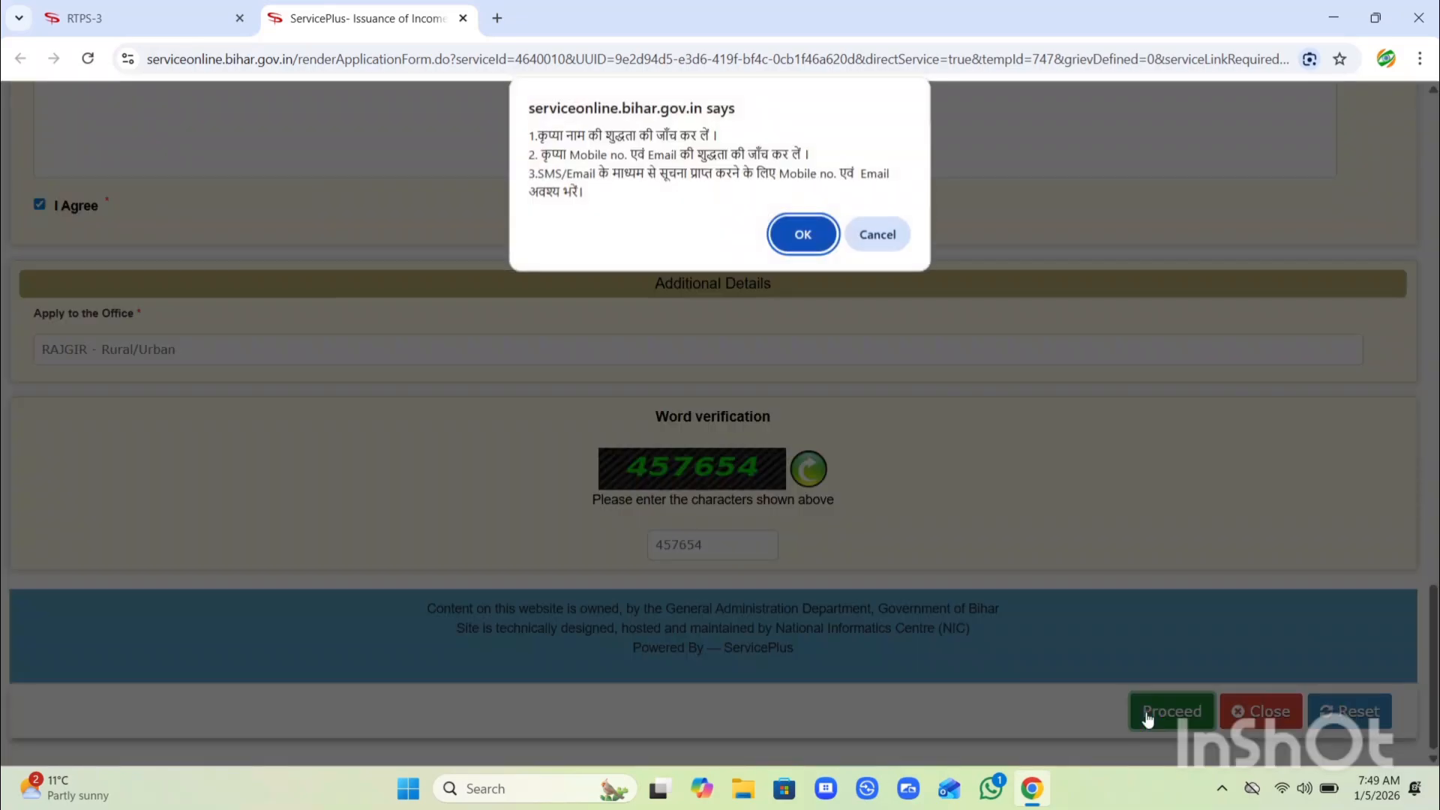
left_click(806, 235)
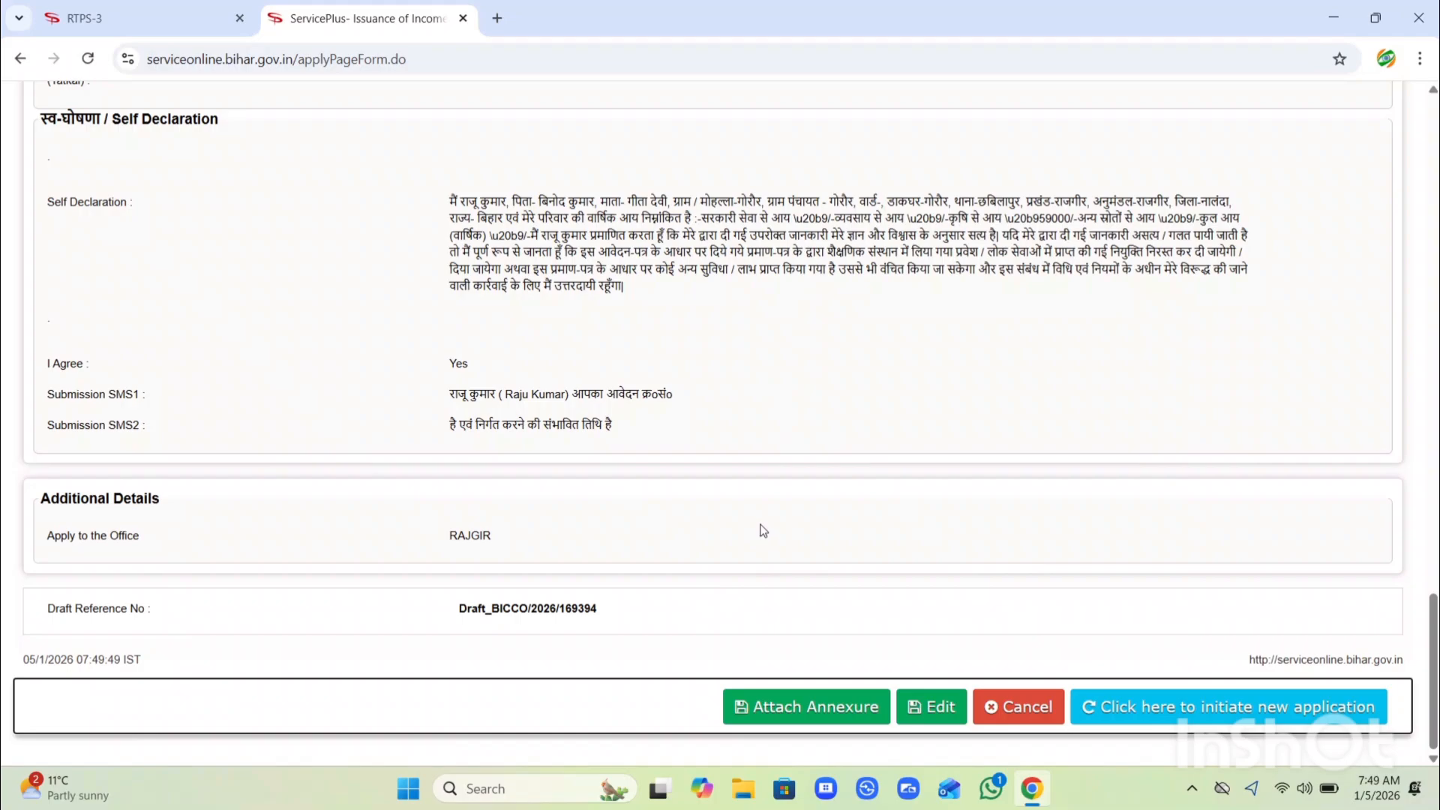
scroll(763, 531, "up", 7)
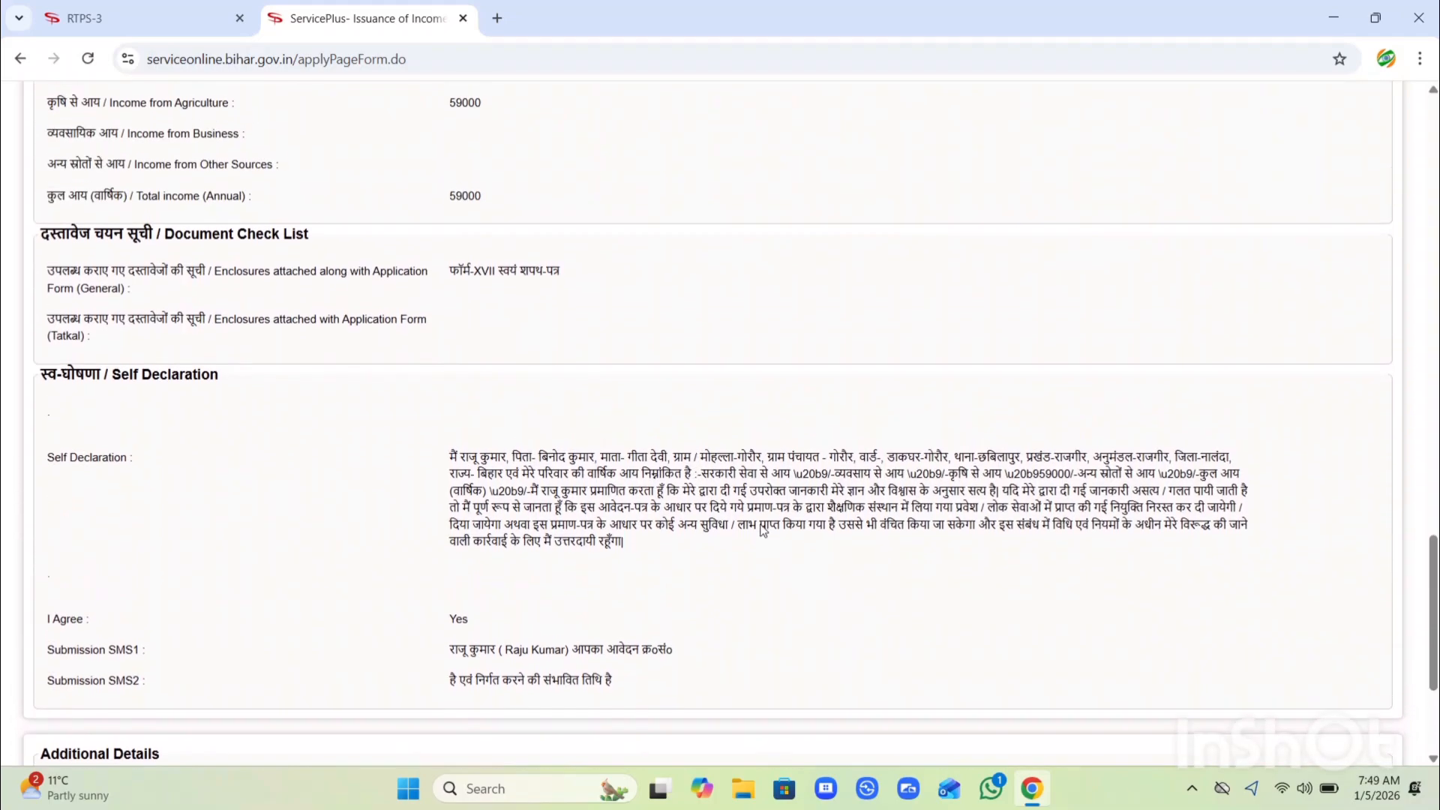
scroll(763, 530, "up", 15)
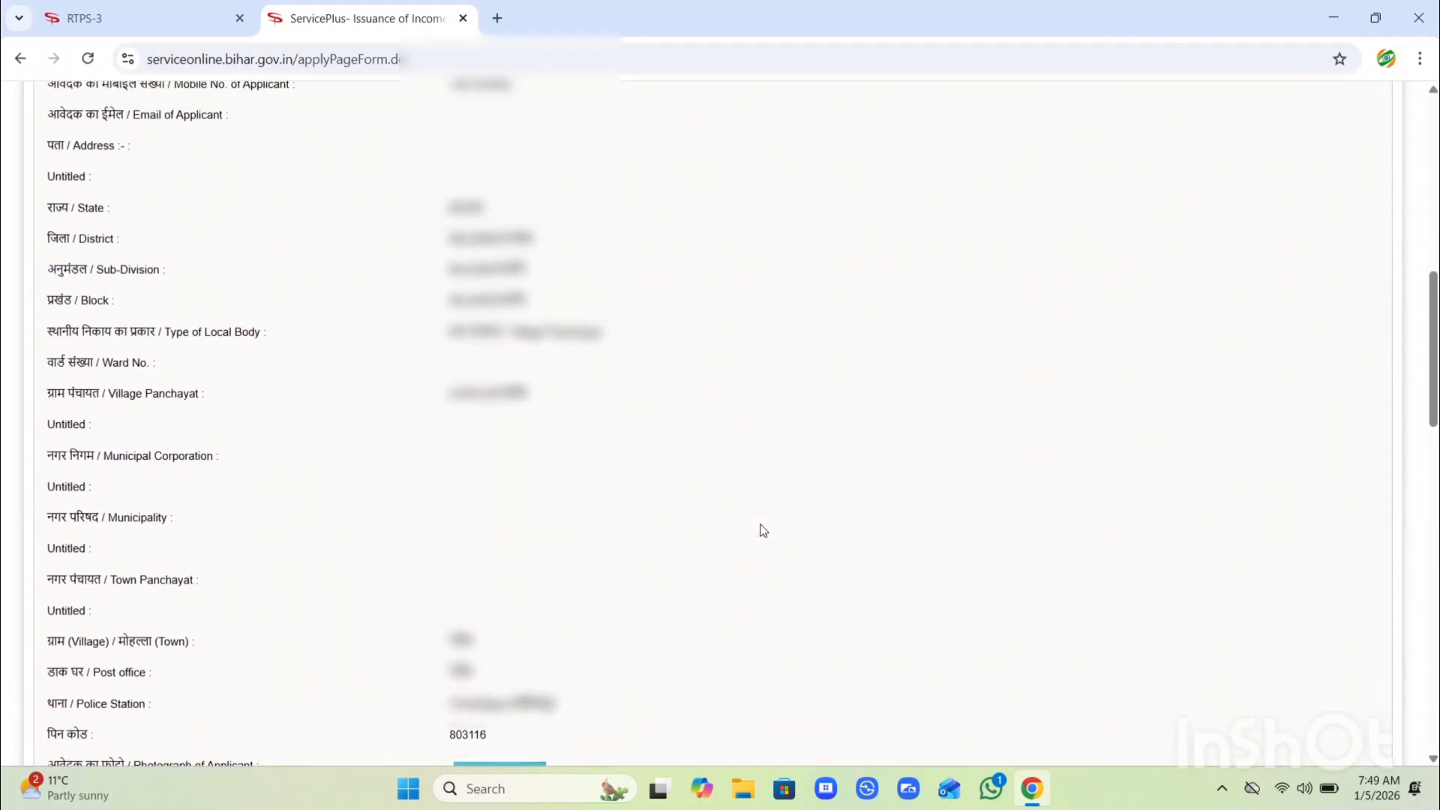
scroll(763, 531, "up", 7)
scroll(763, 531, "down", 17)
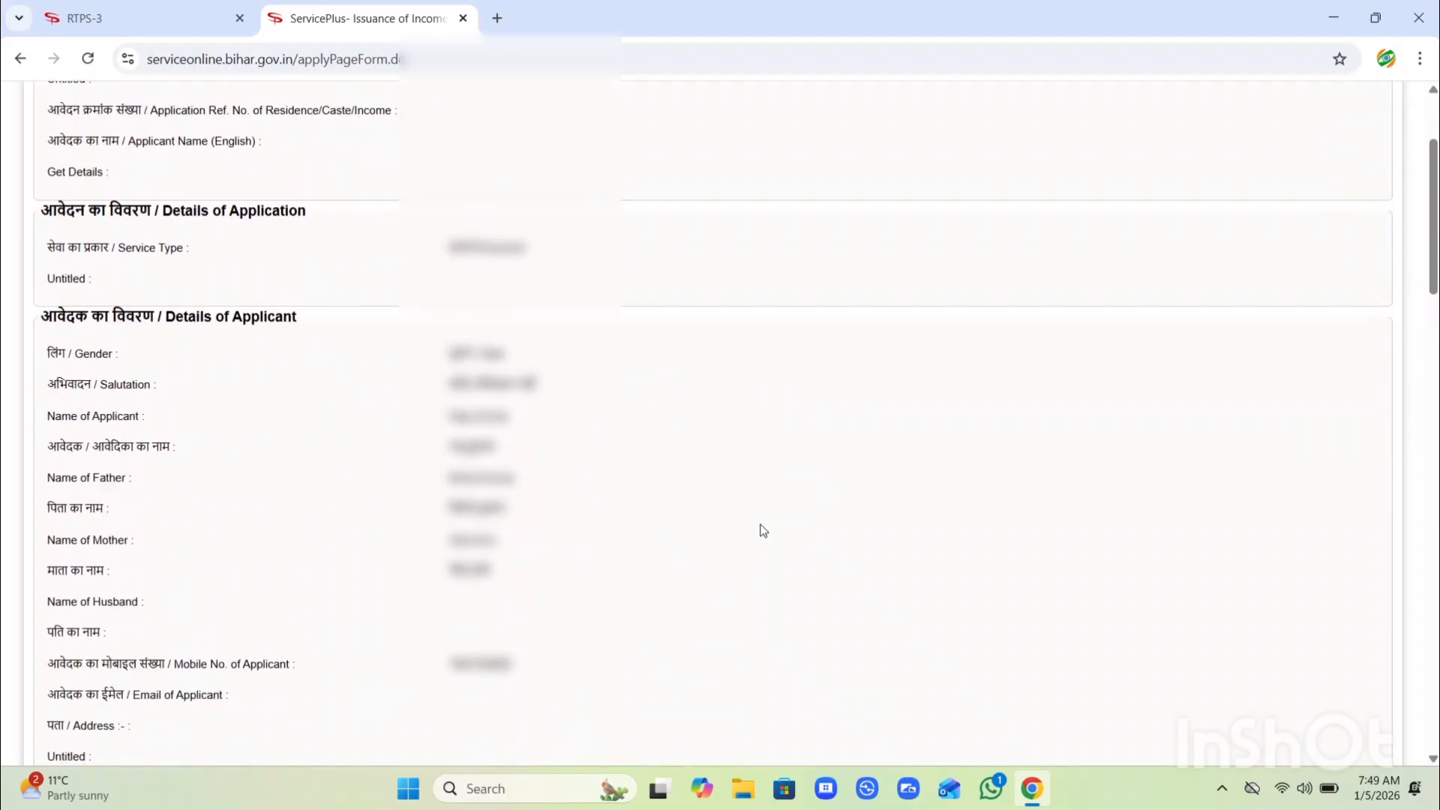
scroll(763, 531, "down", 11)
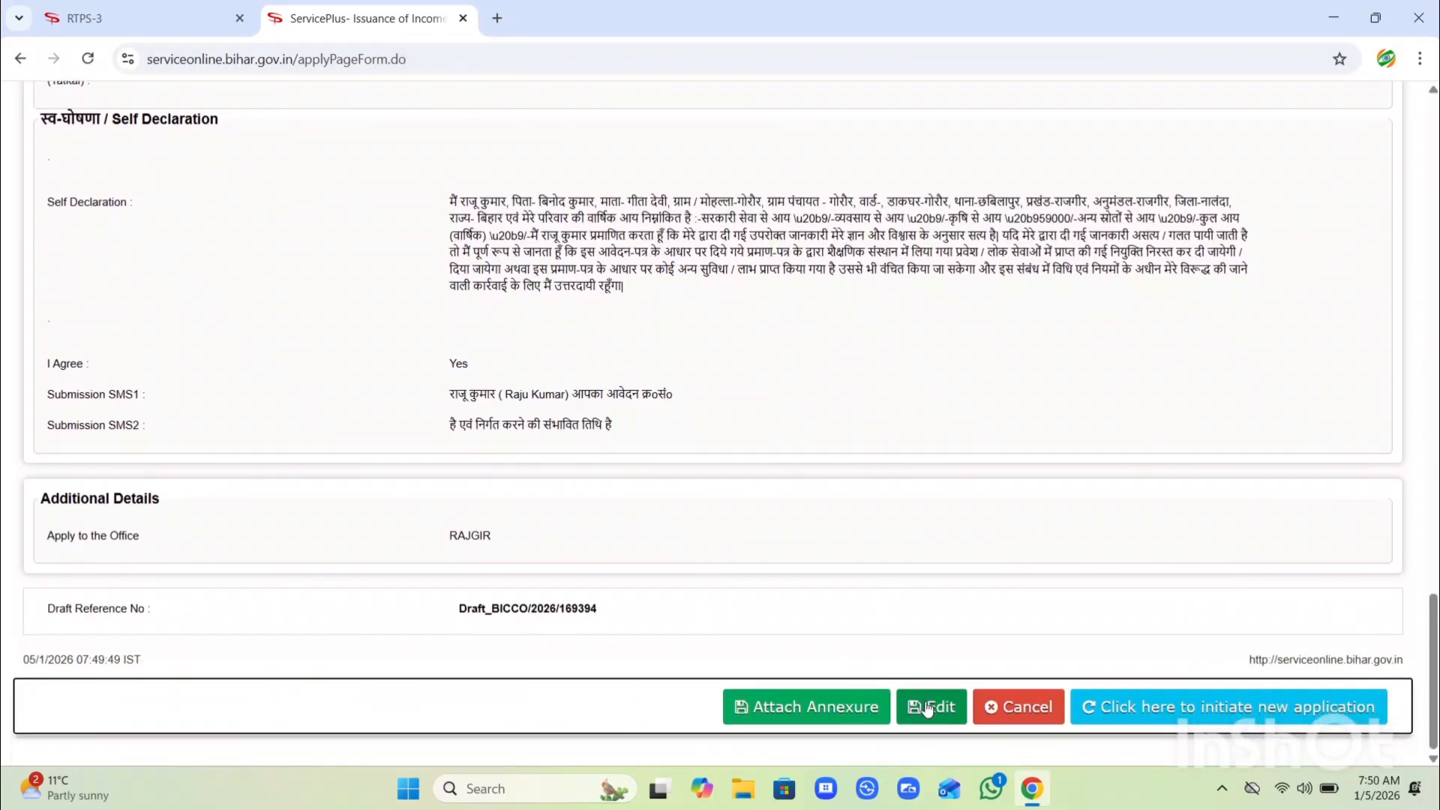
Attach ADHAR CARD.pdf as the आधार कार्ड annexure and save it.
left_click(834, 709)
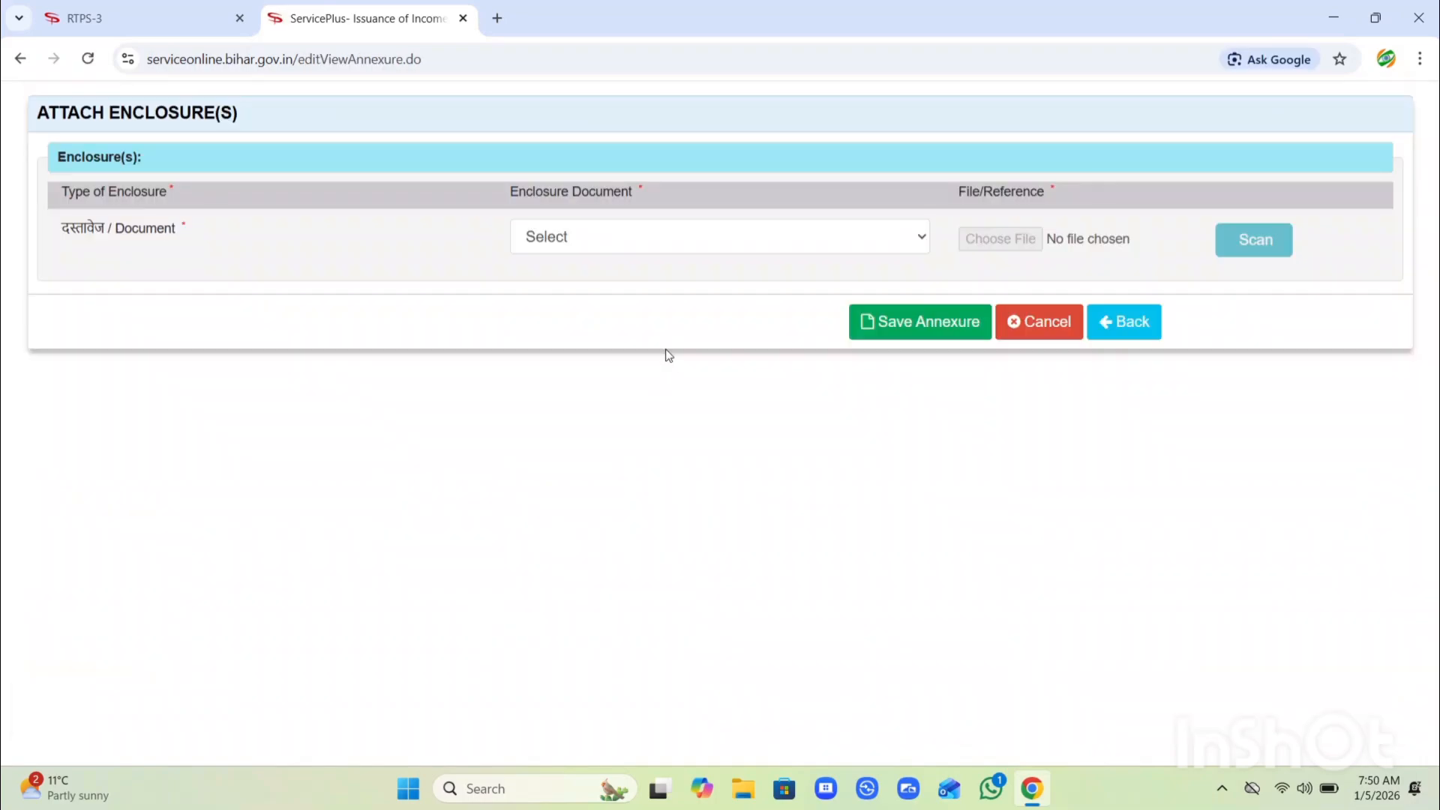
left_click(701, 228)
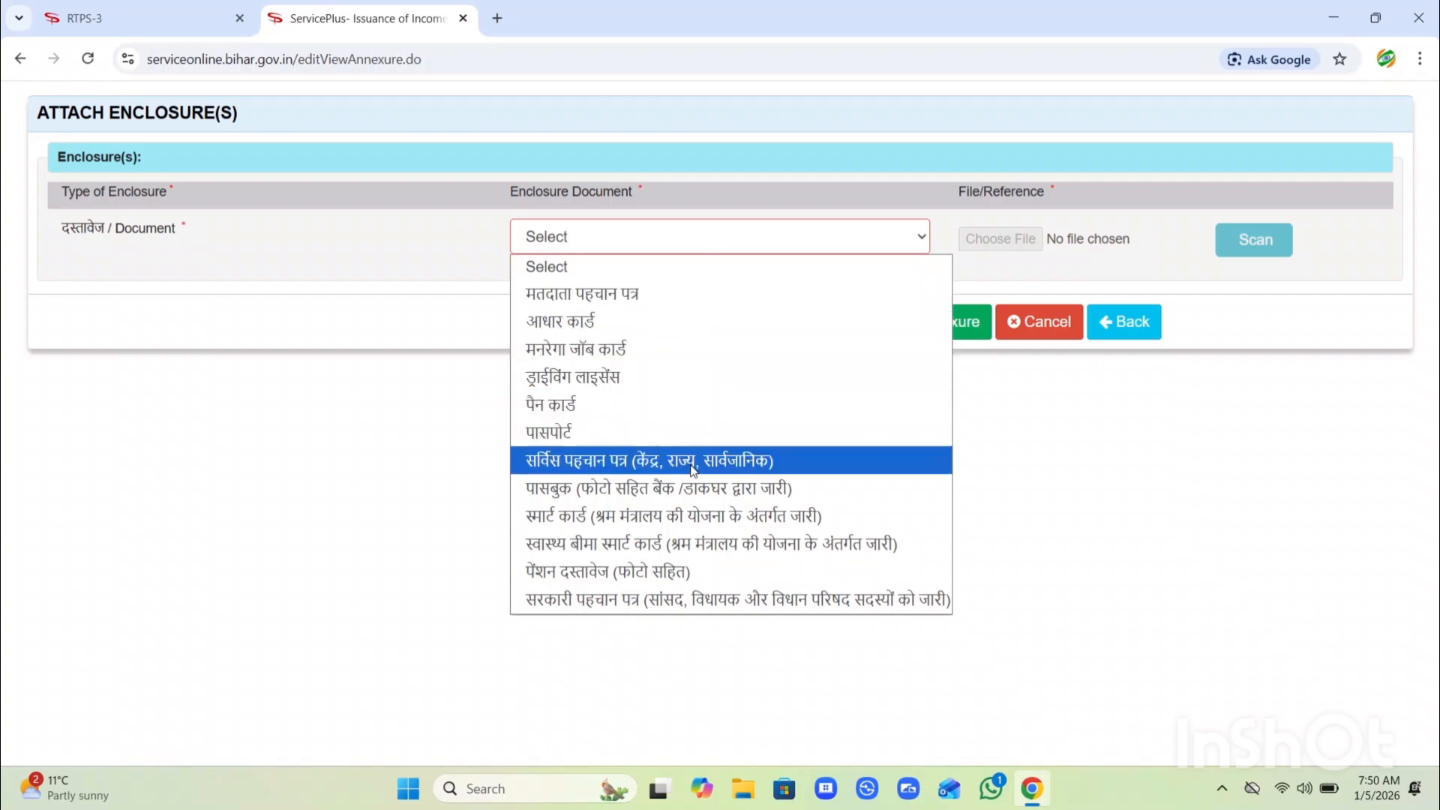
left_click(659, 322)
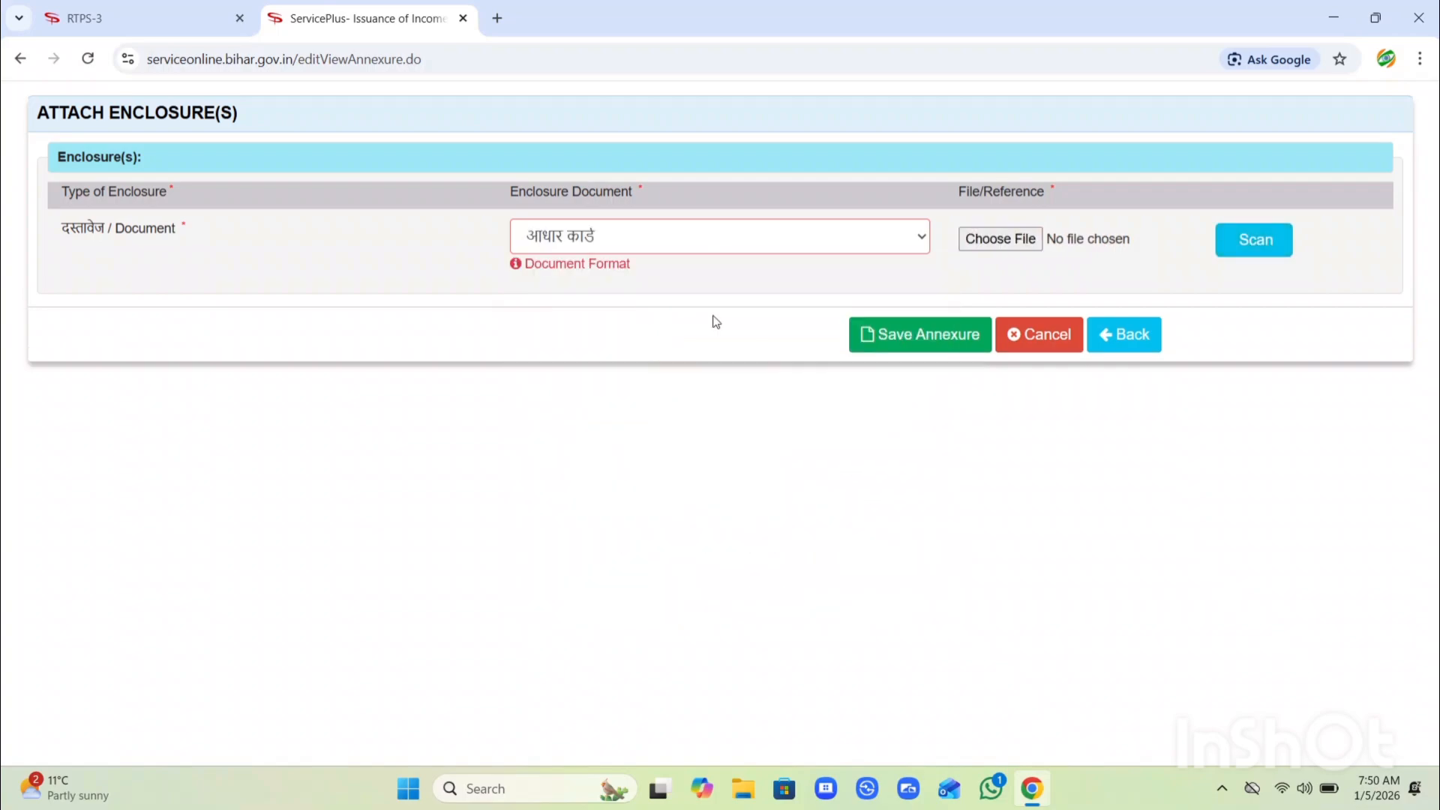
left_click(981, 241)
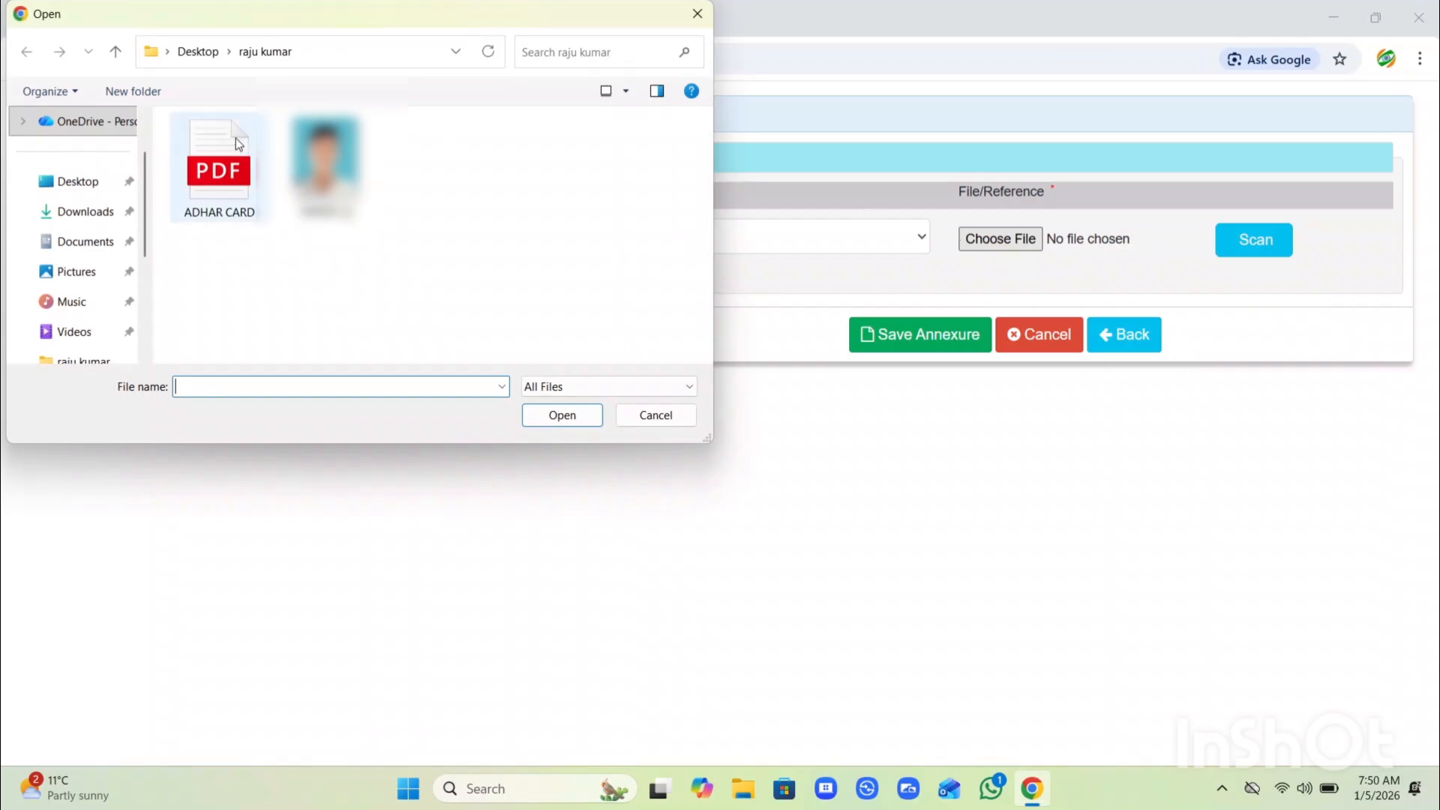
left_click(237, 142)
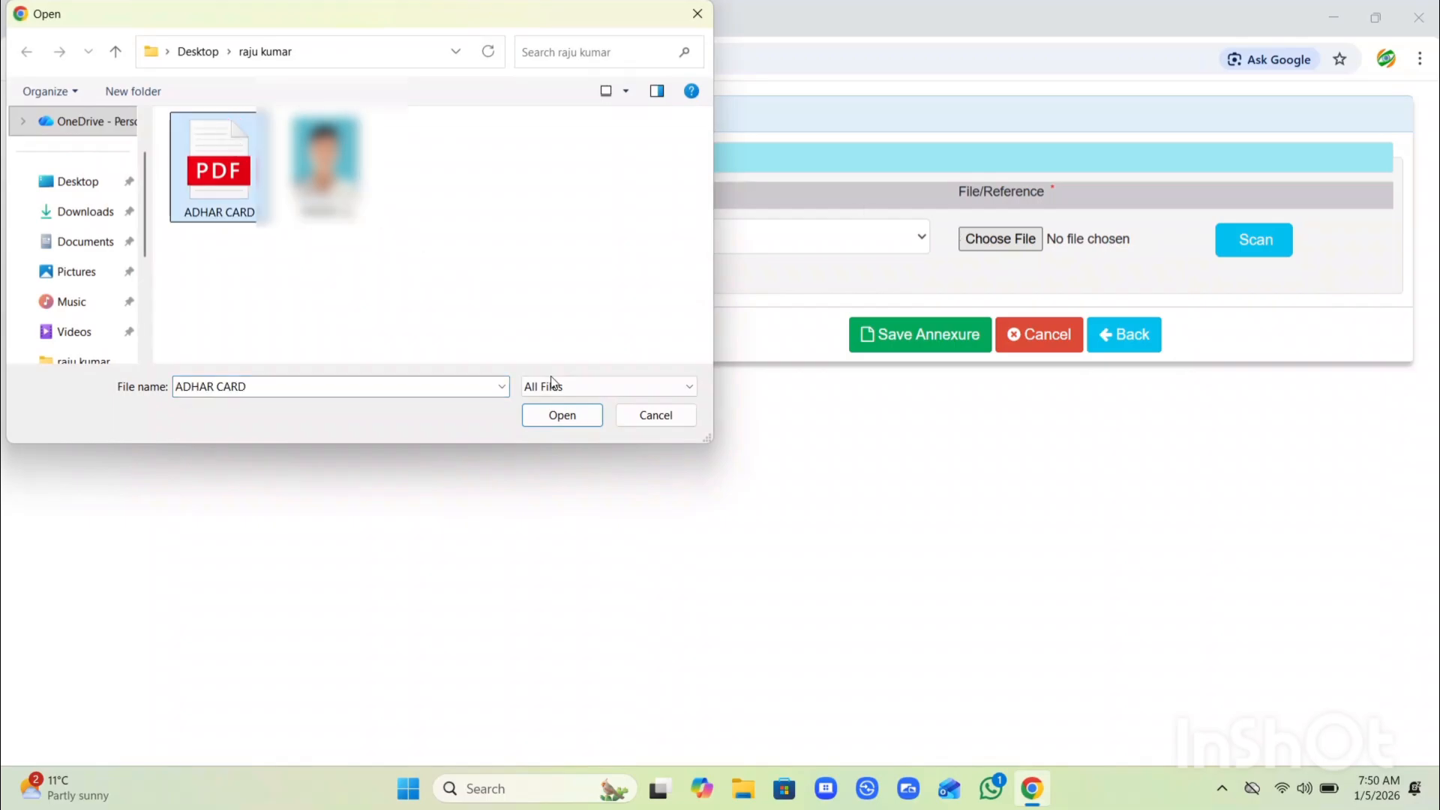
left_click(547, 411)
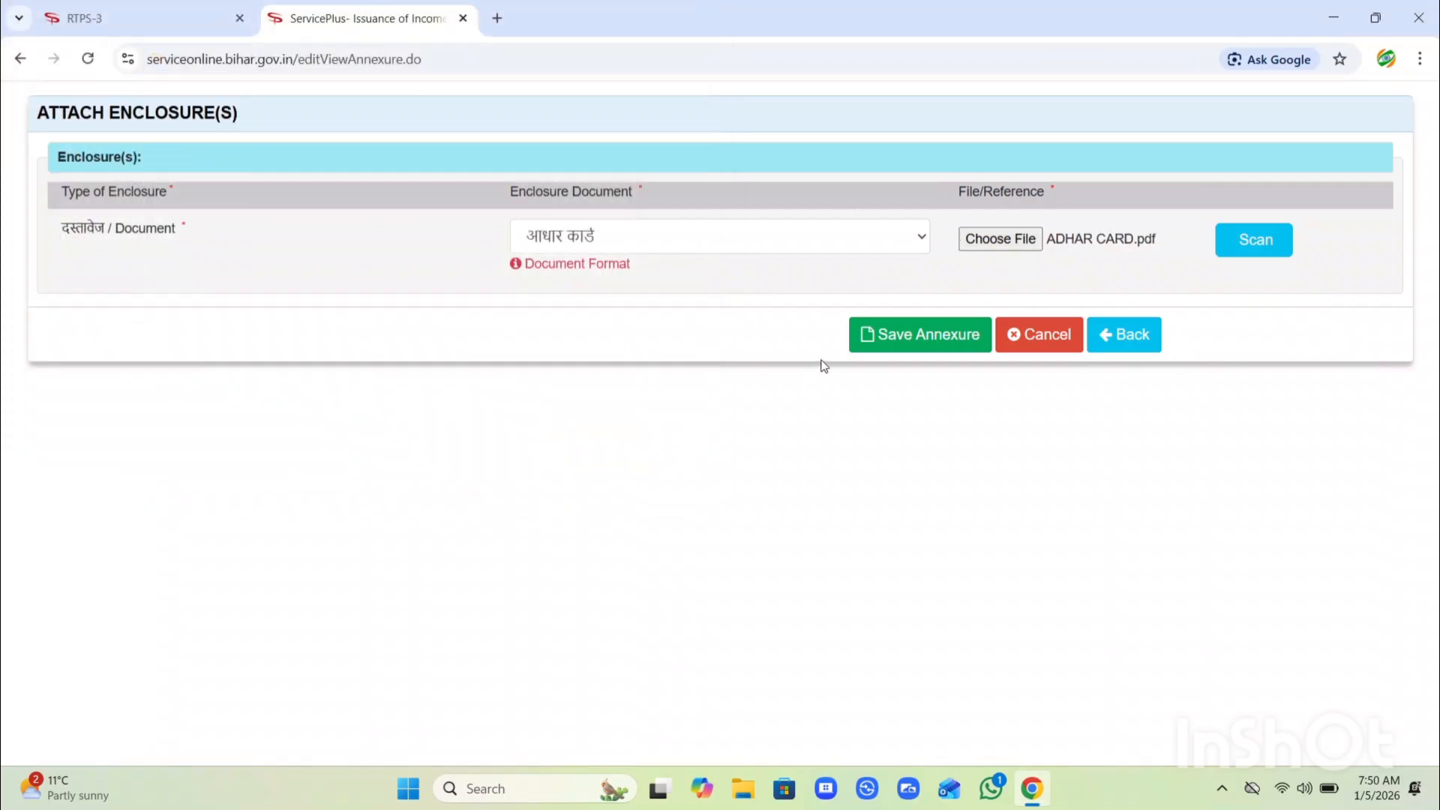
left_click(927, 332)
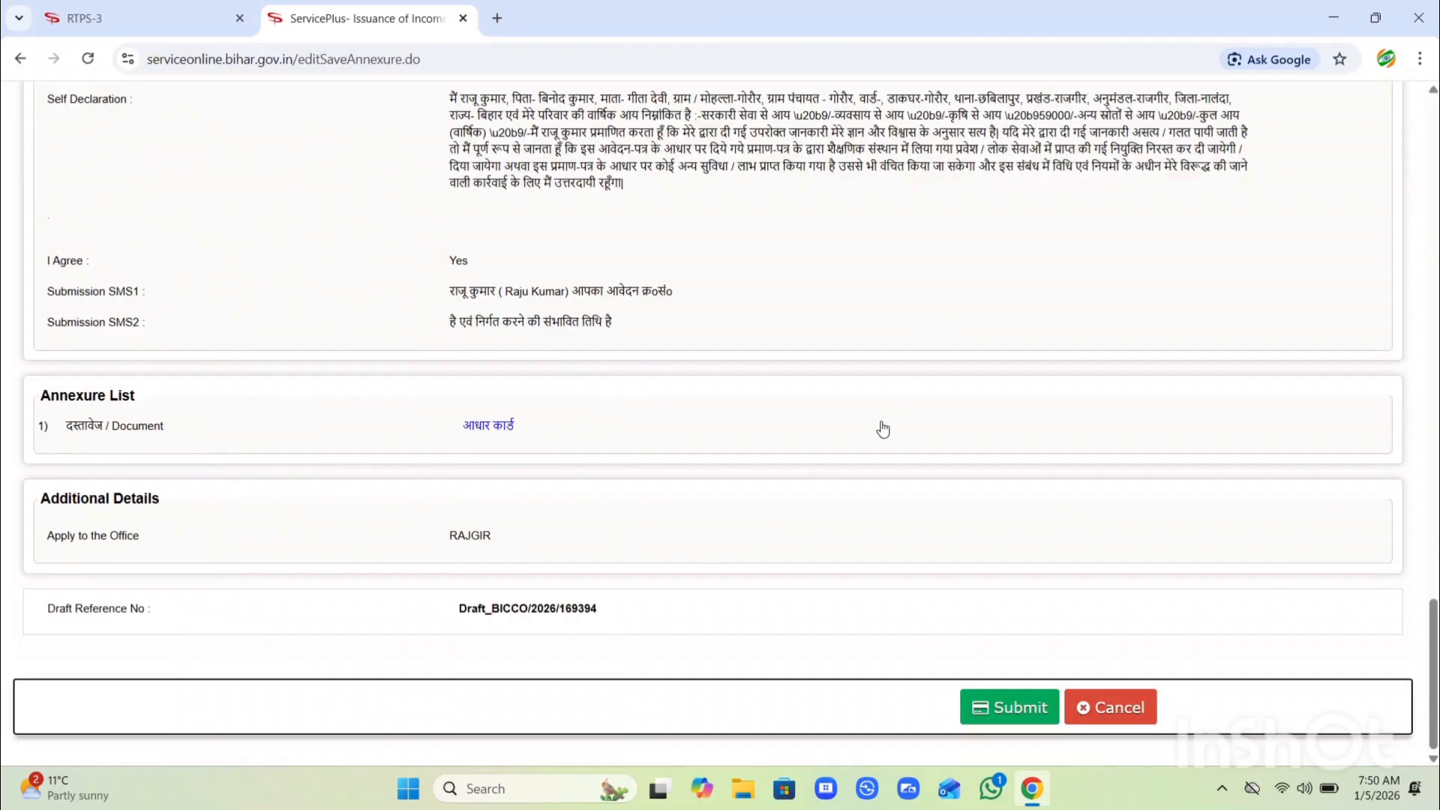
Review the completed income certificate application with its Aadhaar annexure and submit it.
scroll(922, 500, "up", 15)
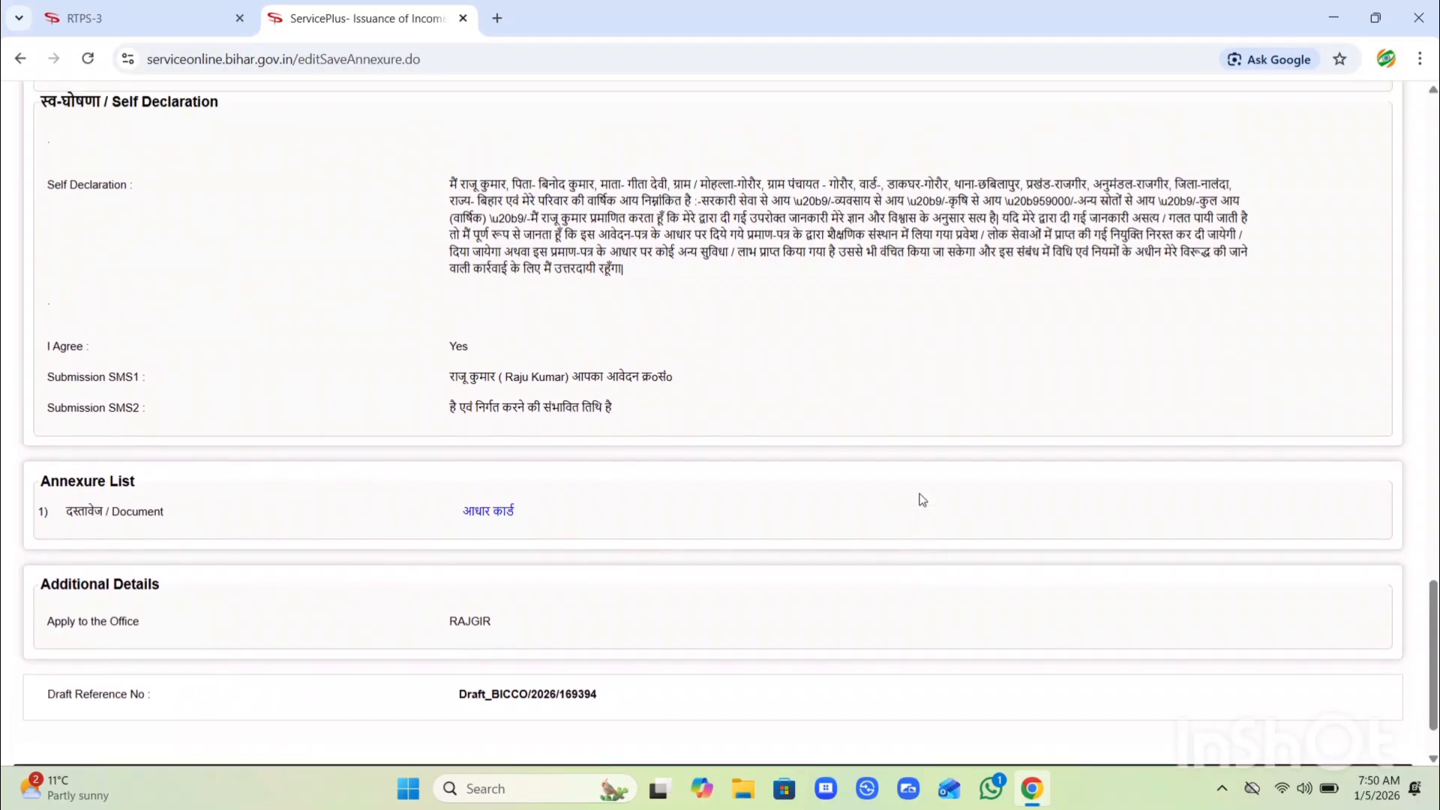
scroll(922, 499, "down", 15)
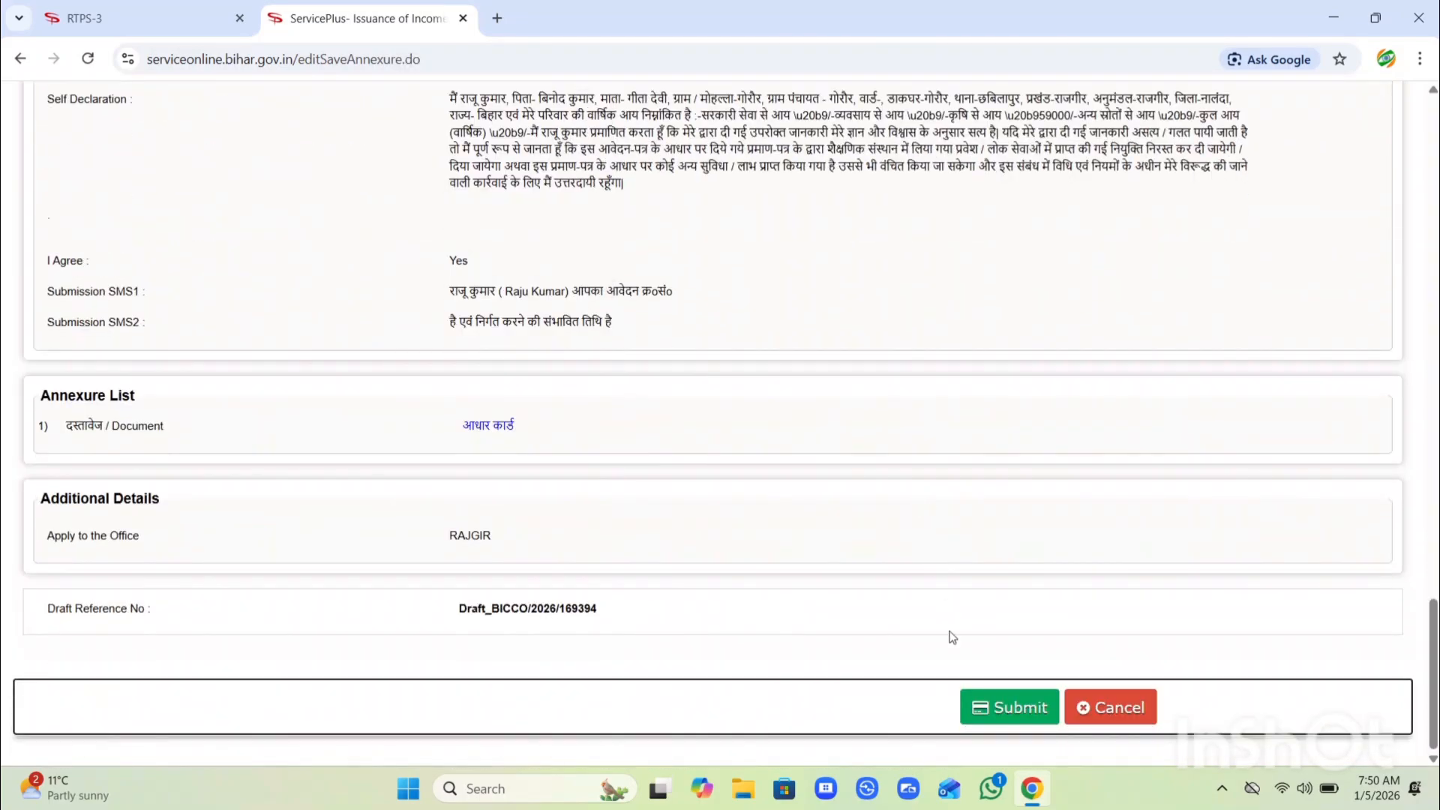
left_click(977, 706)
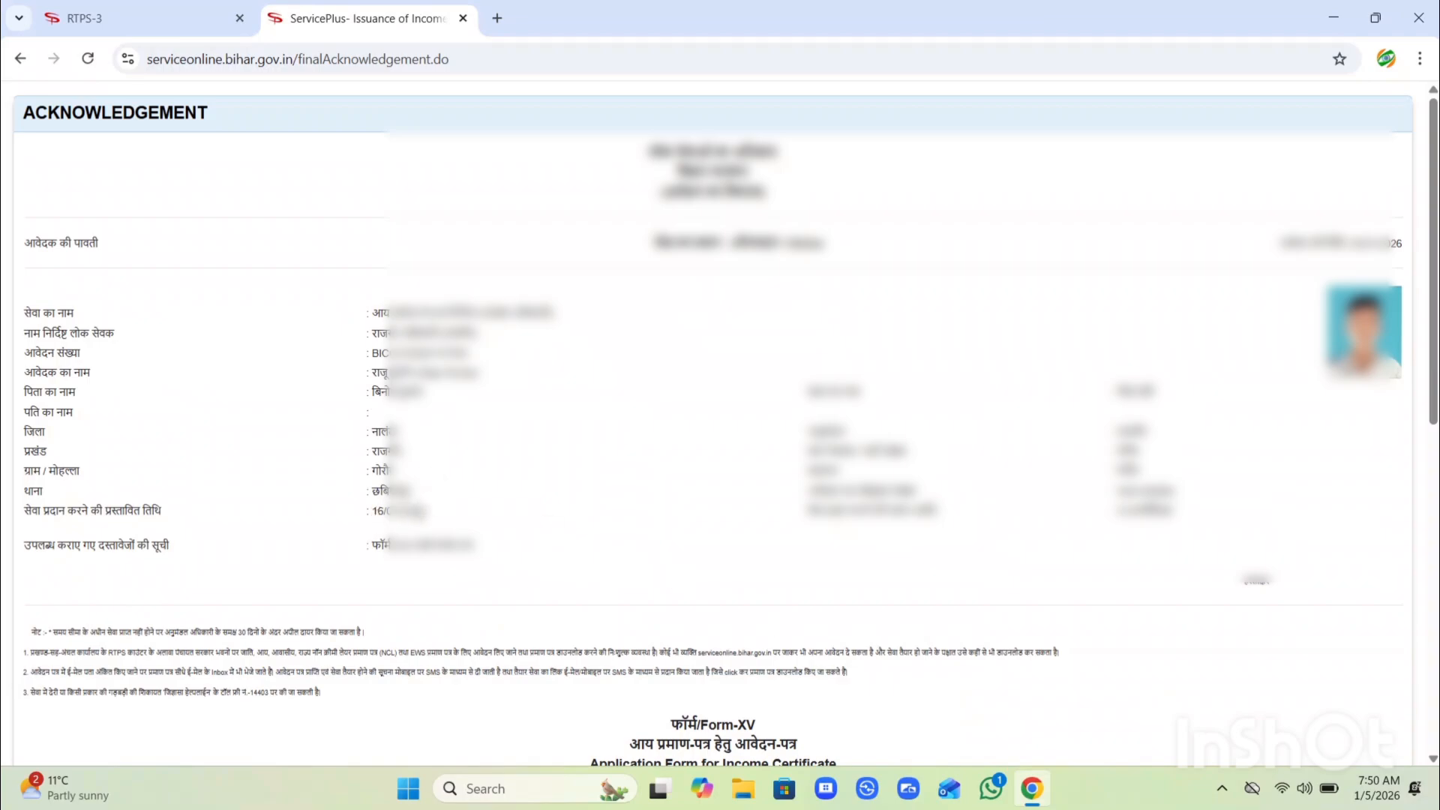
scroll(418, 511, "left", 3)
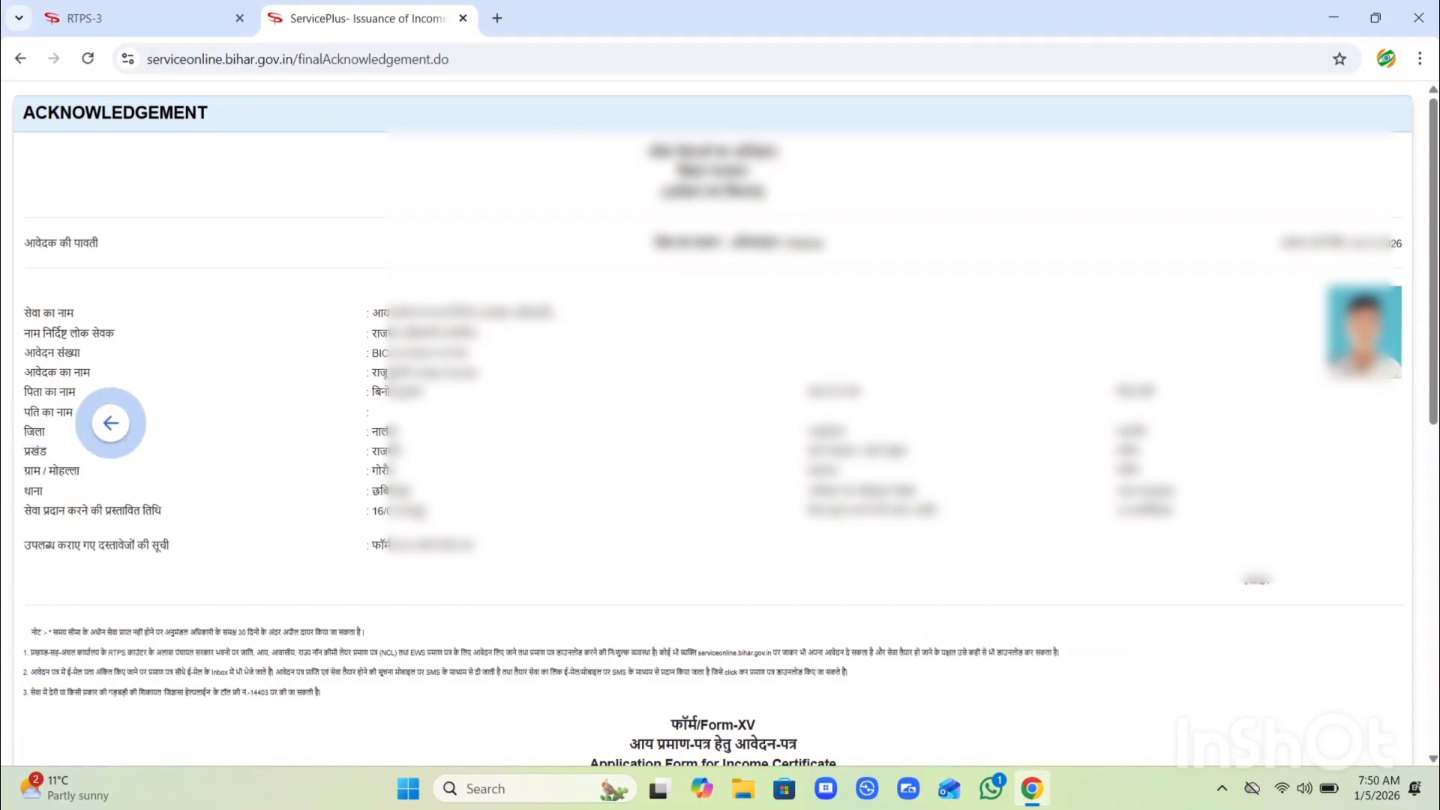
left_click(420, 514)
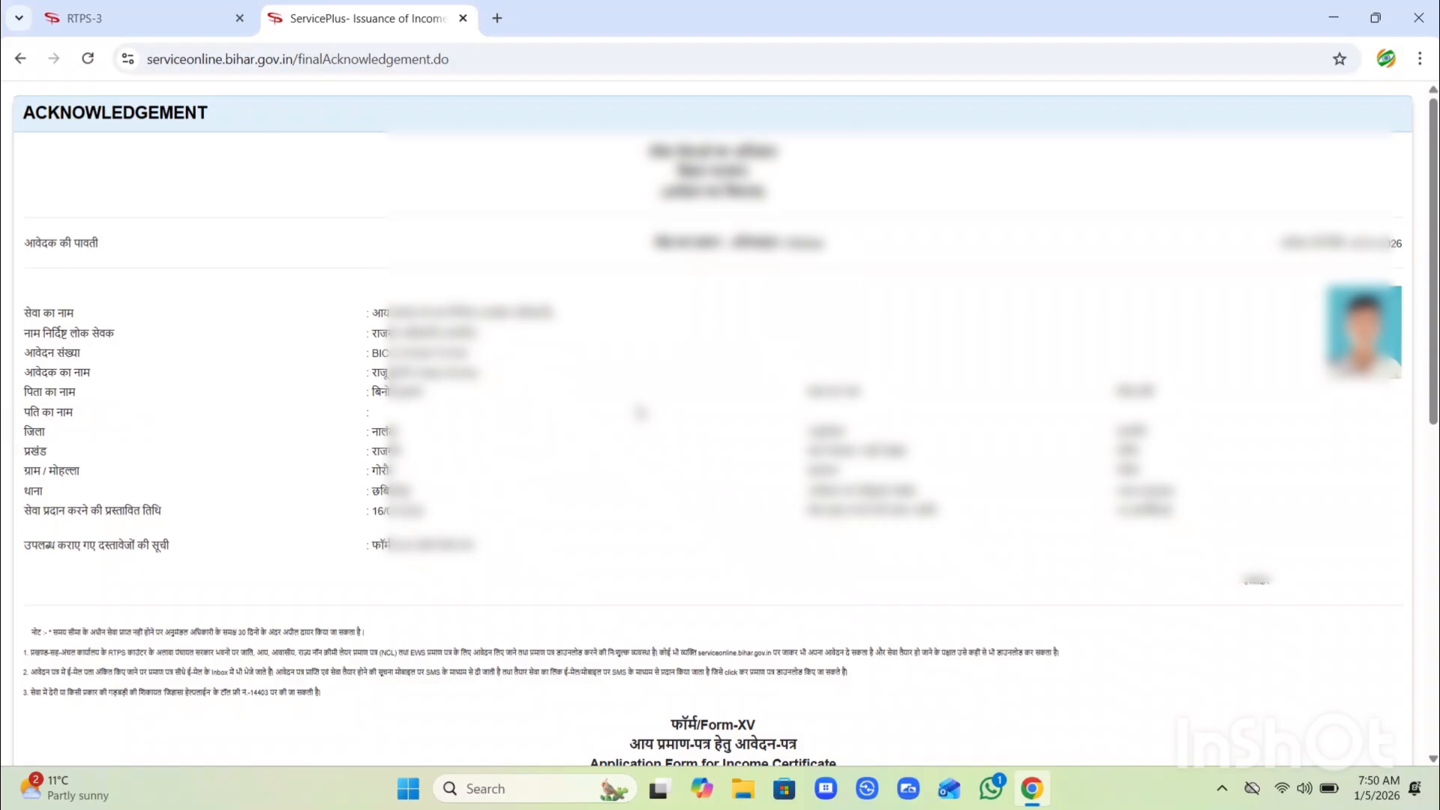
scroll(640, 412, "down", 9)
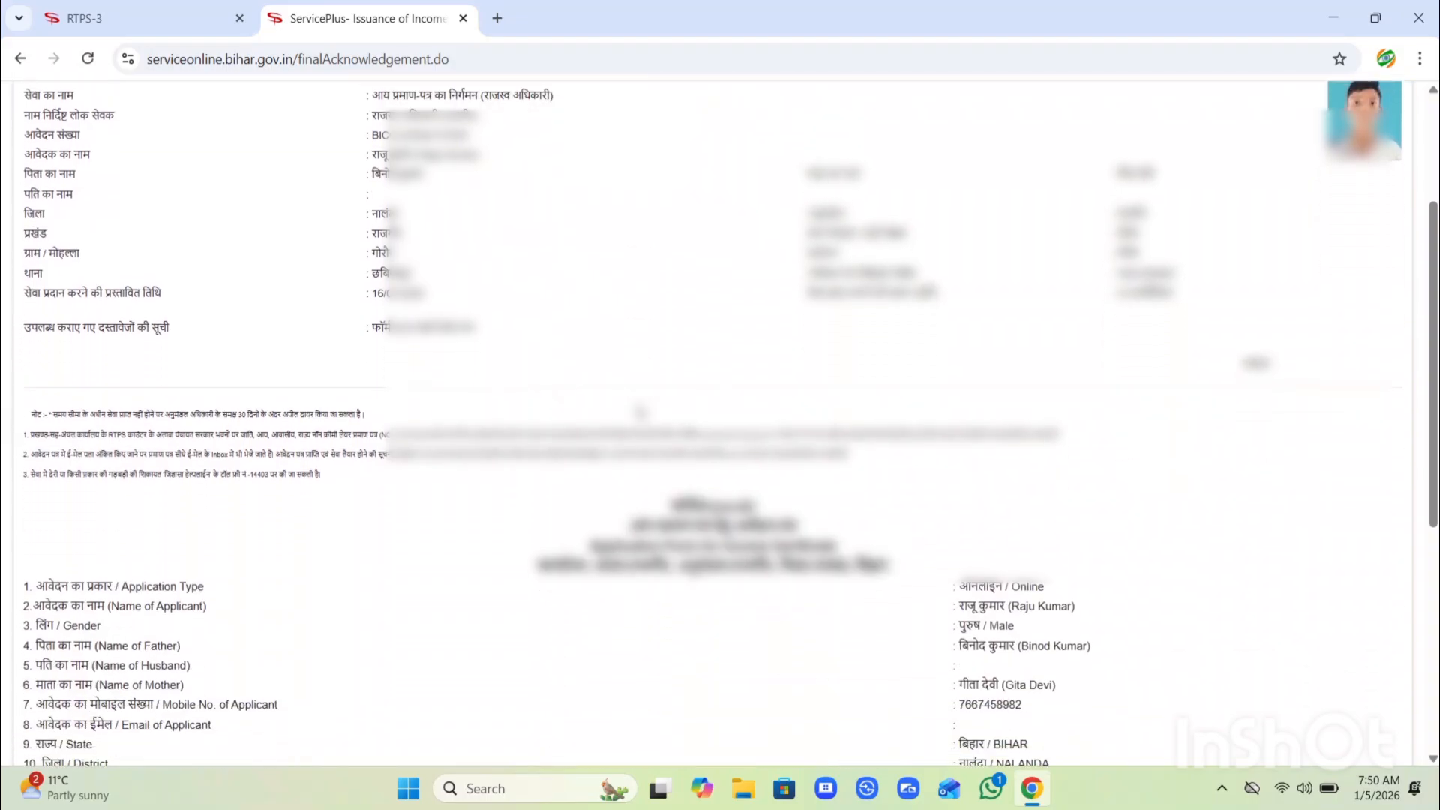